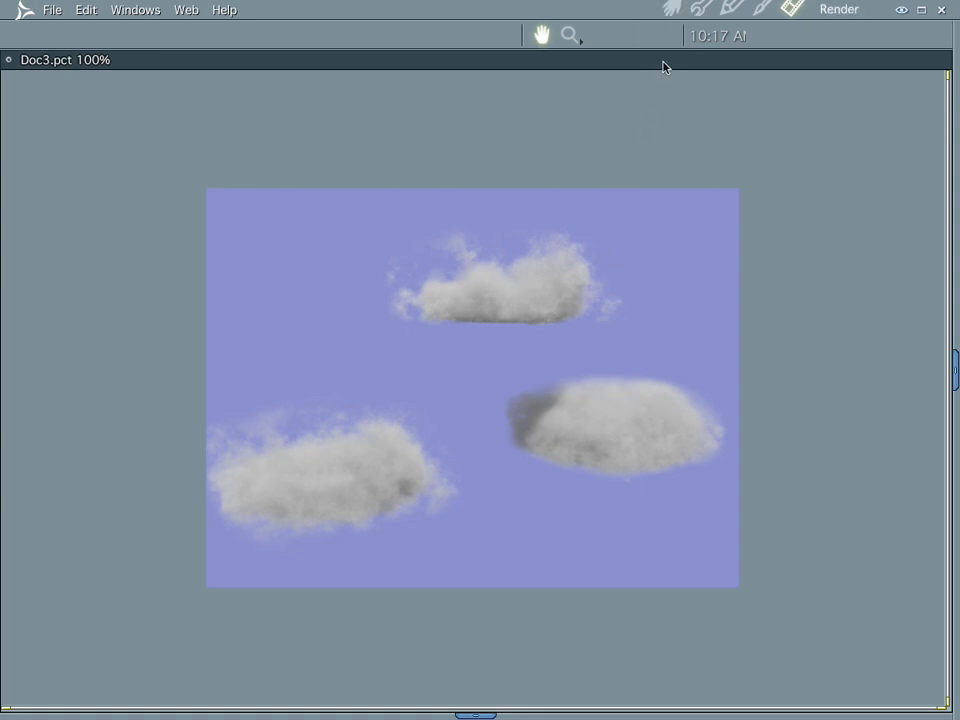
Open the foreground volumetric cloud in its editor, close the colour picker and expand the scene preview tray
{"action": "left_click", "coordinate": [670, 8]}
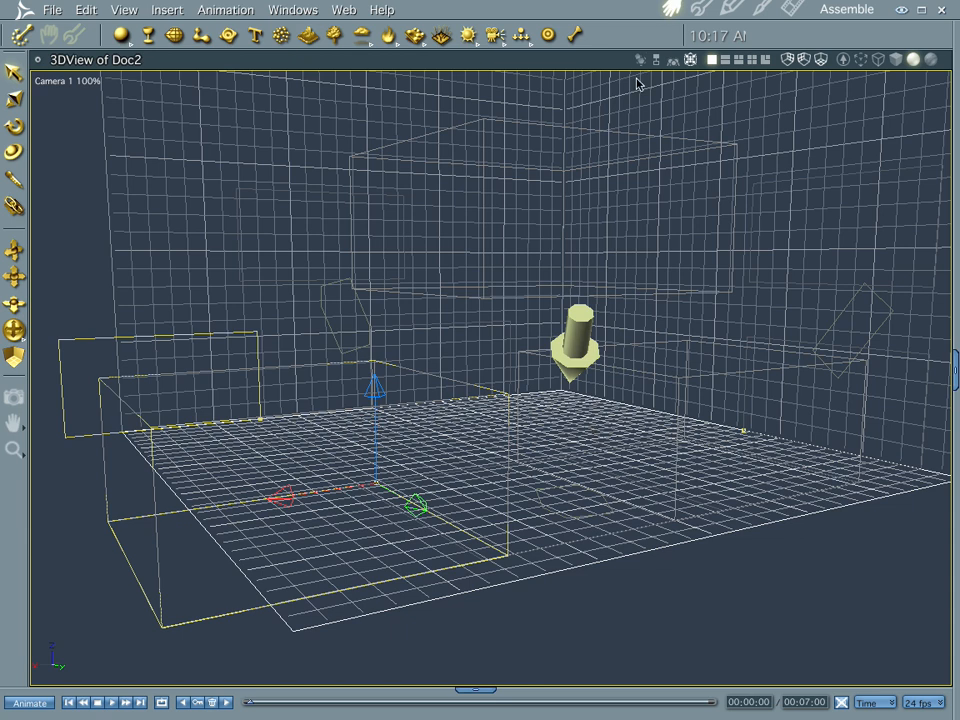
{"action": "left_click", "coordinate": [792, 8]}
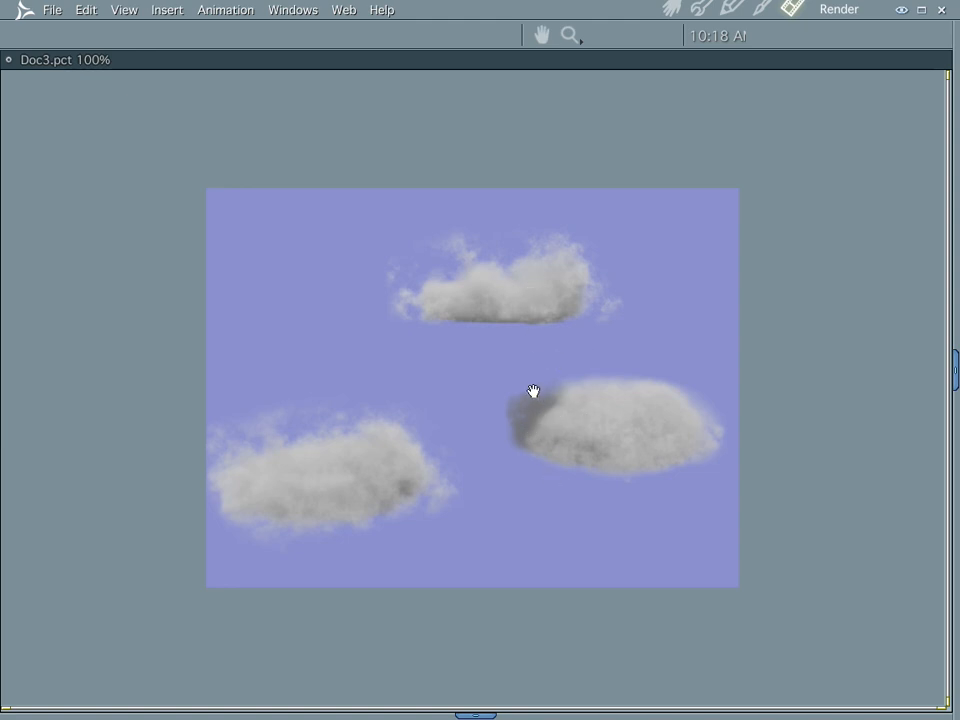
{"action": "left_click", "coordinate": [670, 6]}
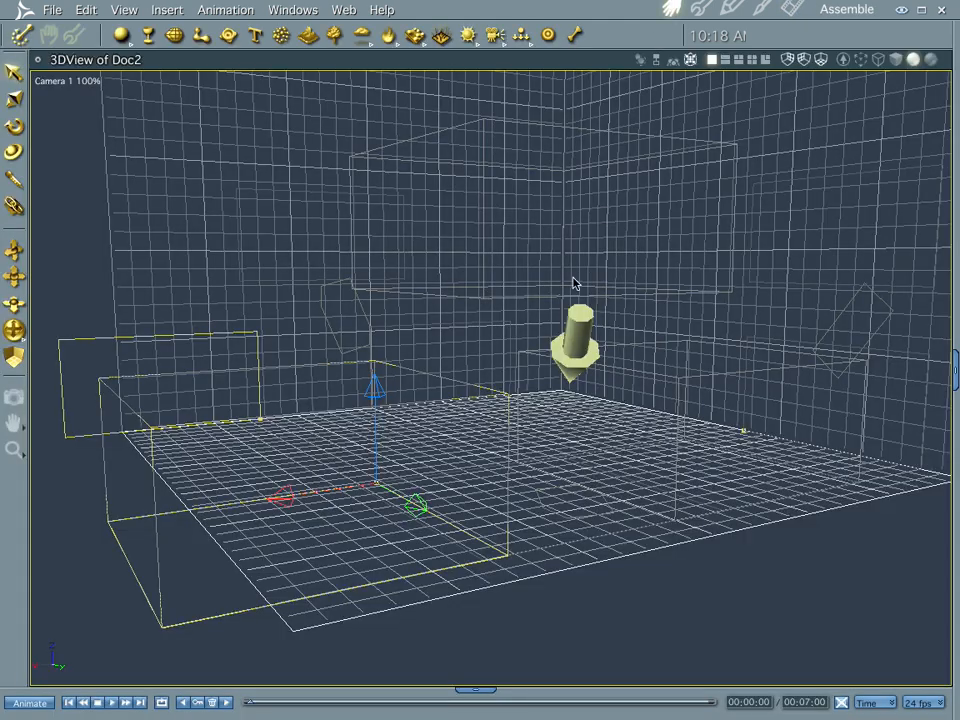
{"action": "double_click", "coordinate": [432, 432]}
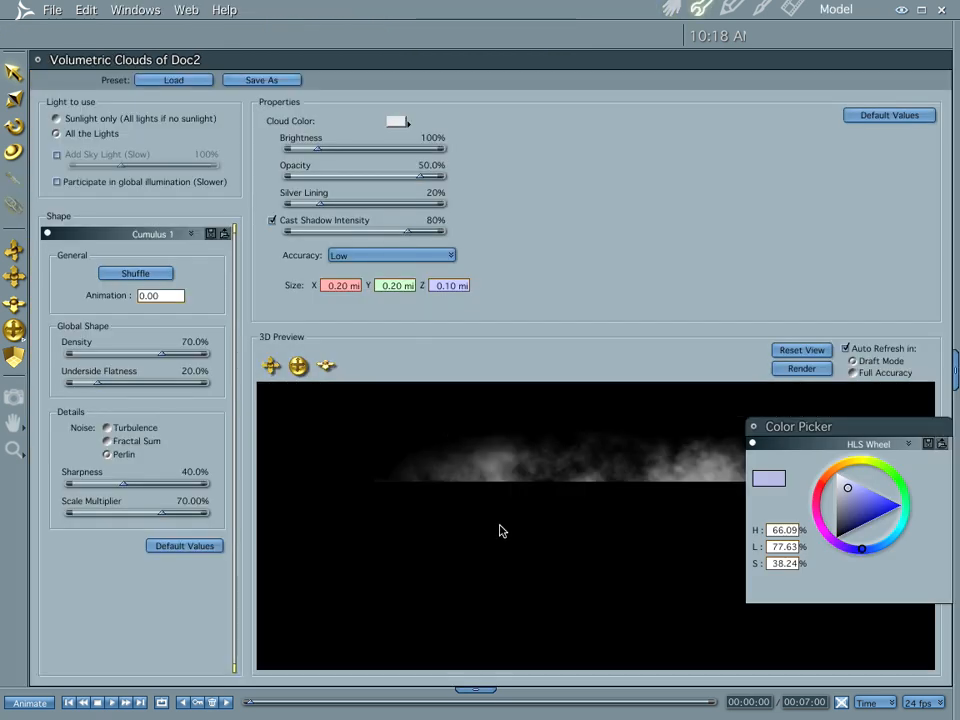
{"action": "left_click", "coordinate": [754, 426]}
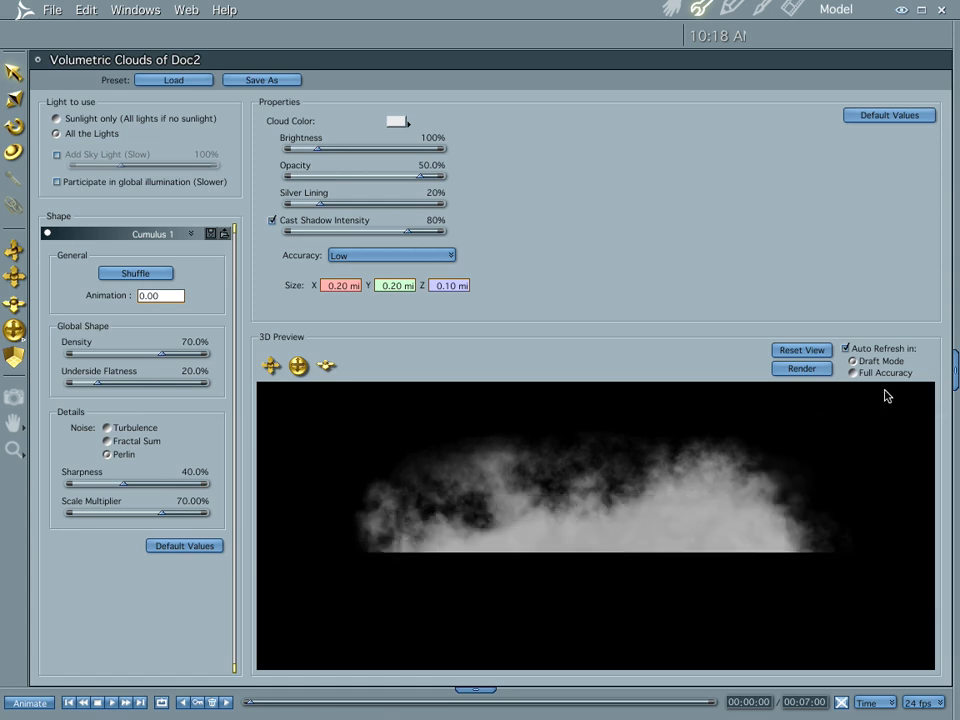
{"action": "left_click", "coordinate": [954, 370]}
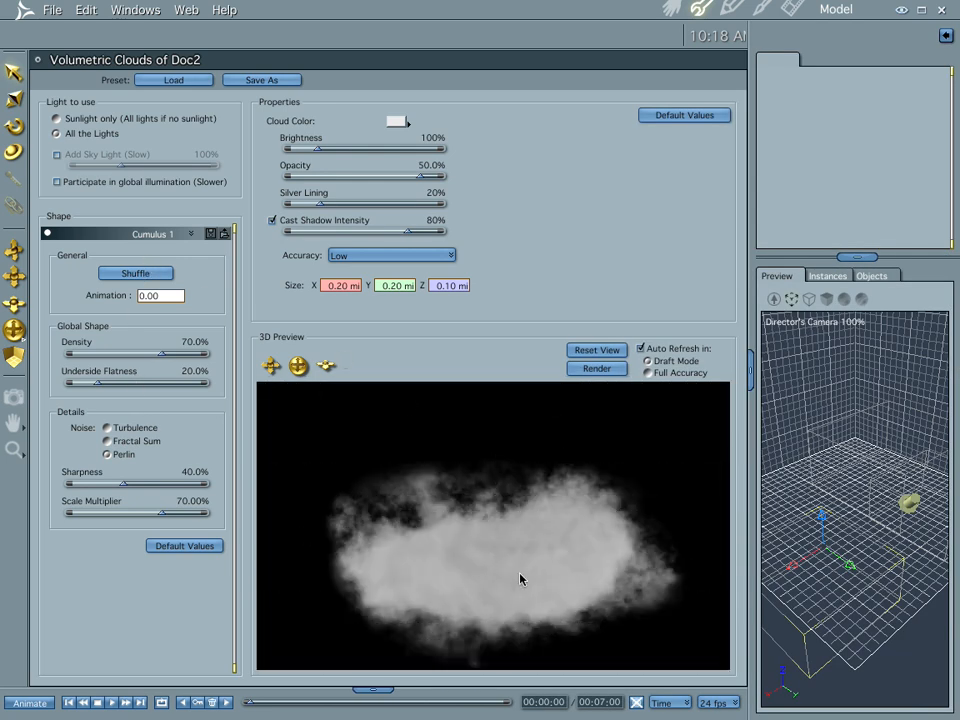
Try the Big Cumulus and Cumulus 2 shapes on the cloud and switch it back to Cumulus 1
{"action": "left_click", "coordinate": [187, 236]}
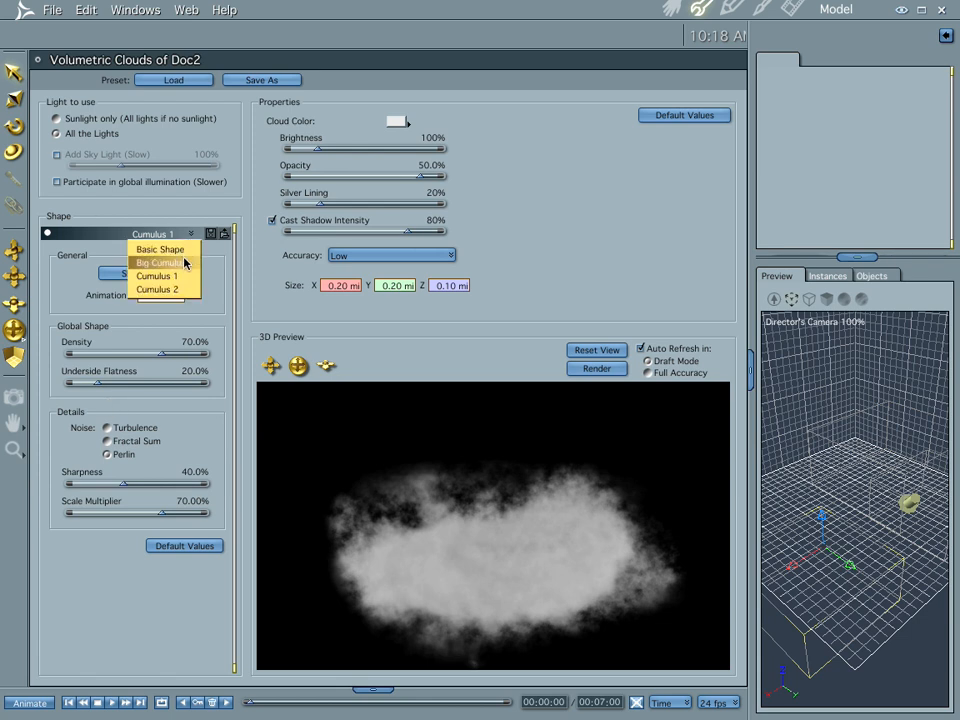
{"action": "left_click", "coordinate": [185, 263]}
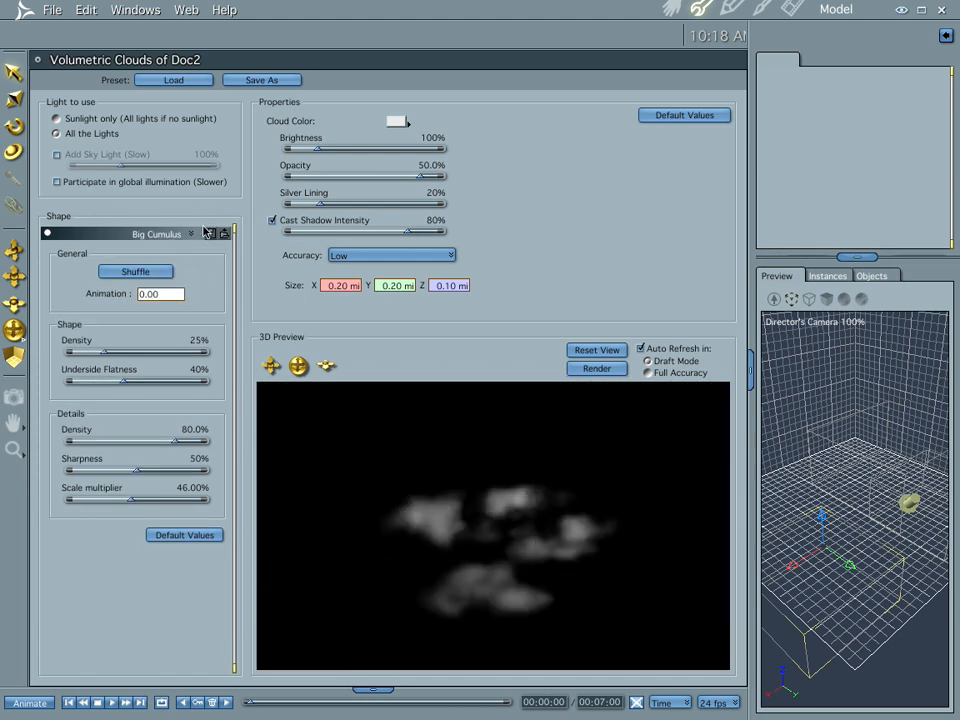
{"action": "left_click", "coordinate": [187, 236]}
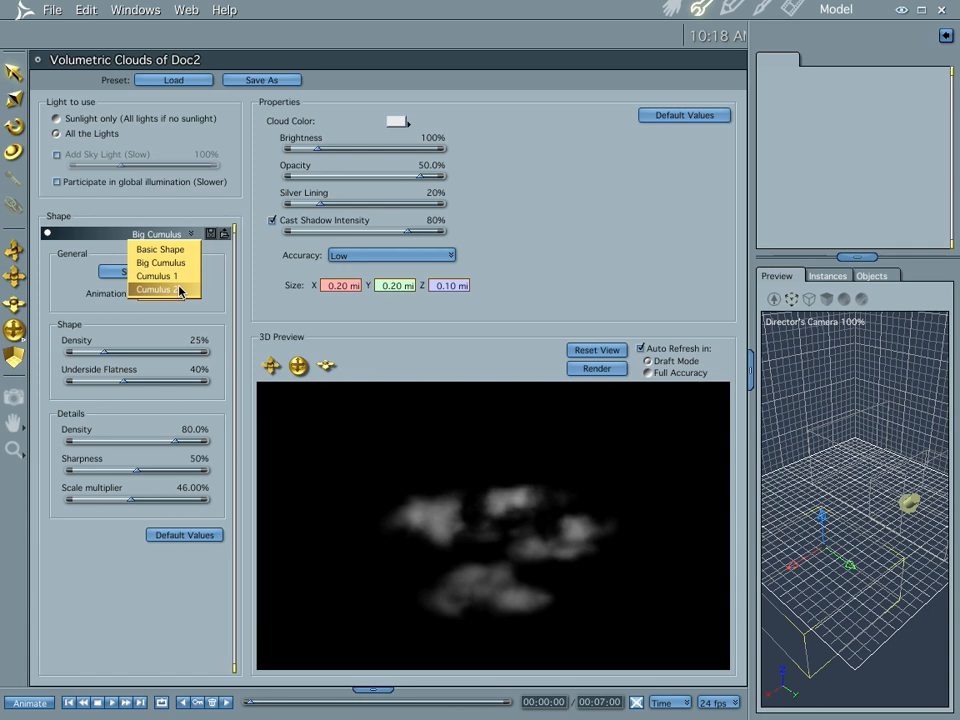
{"action": "left_click", "coordinate": [180, 287]}
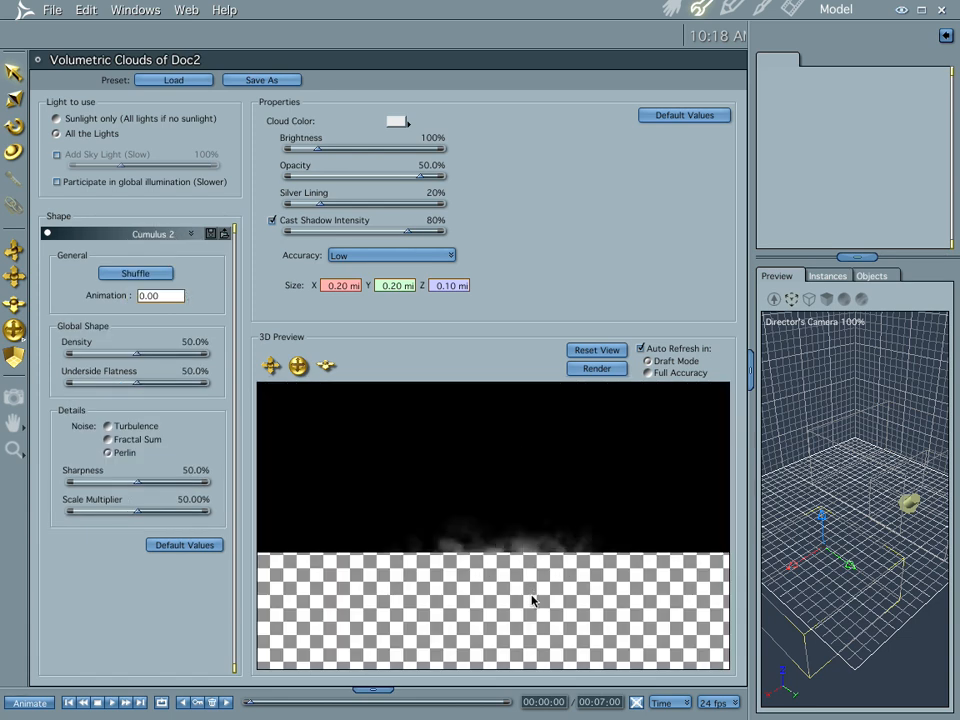
{"action": "left_click", "coordinate": [187, 236]}
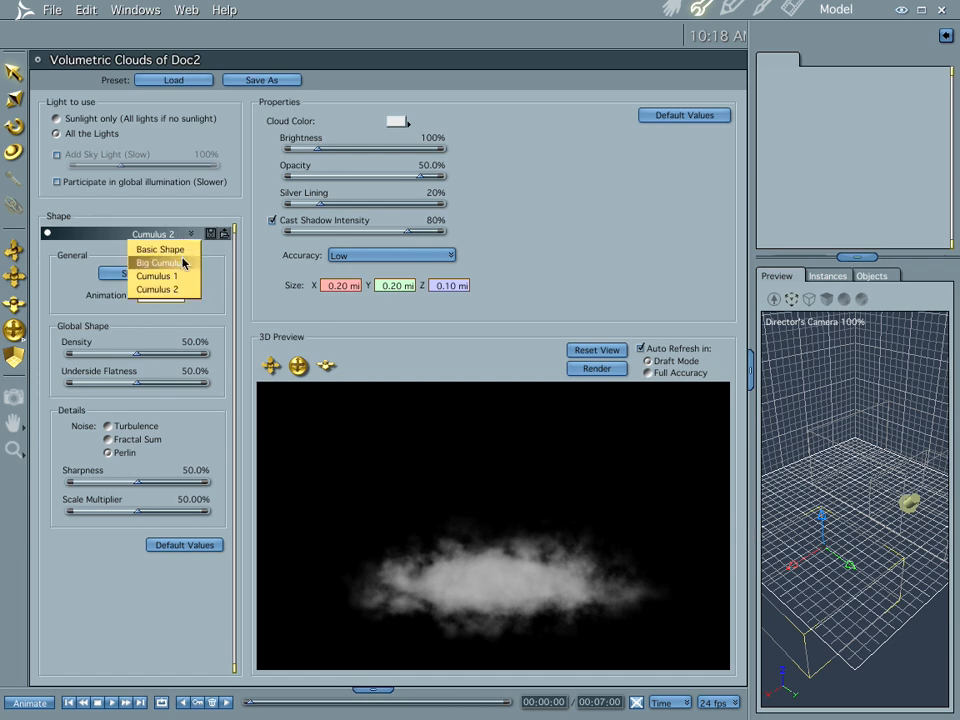
{"action": "left_click", "coordinate": [177, 278]}
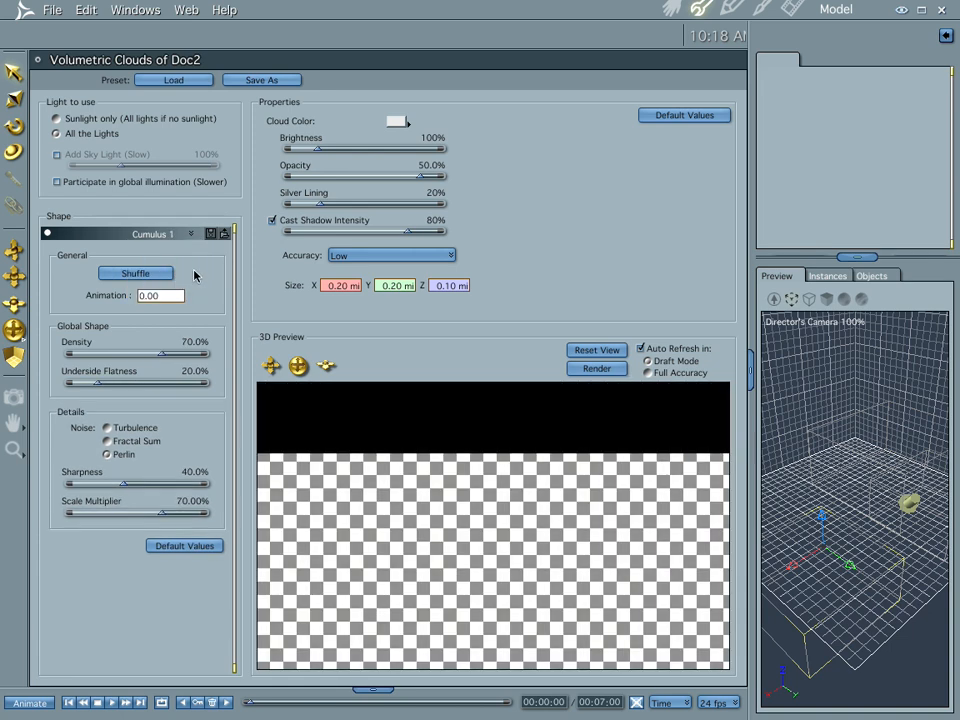
Change the cloud's shape to Basic Shape with the Sphere primitive
{"action": "left_click", "coordinate": [193, 236]}
{"action": "left_click", "coordinate": [162, 249]}
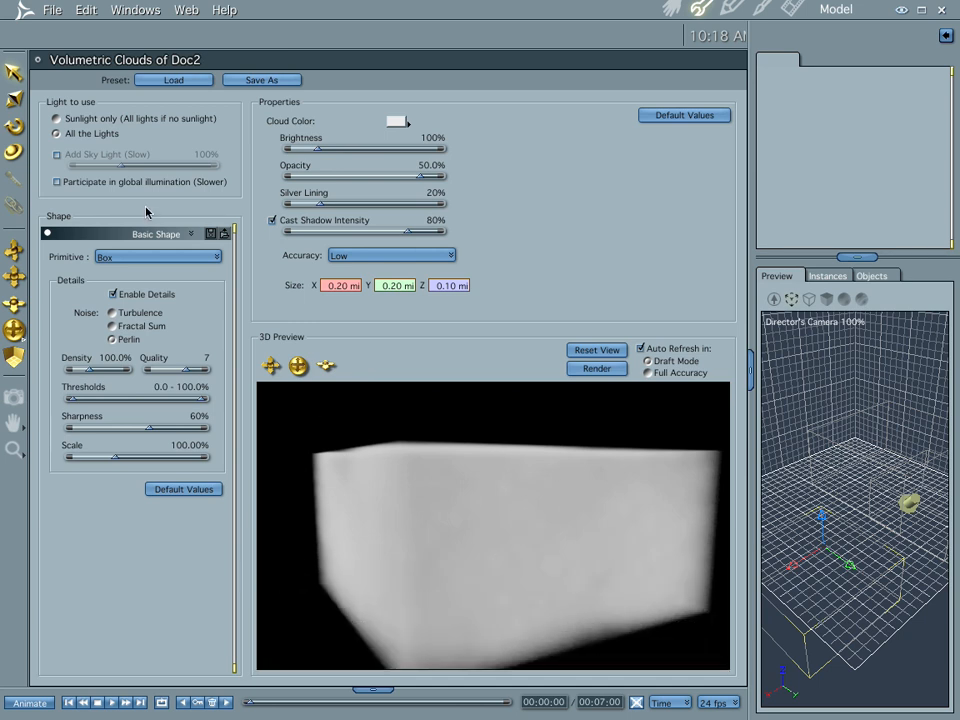
{"action": "left_click", "coordinate": [159, 257]}
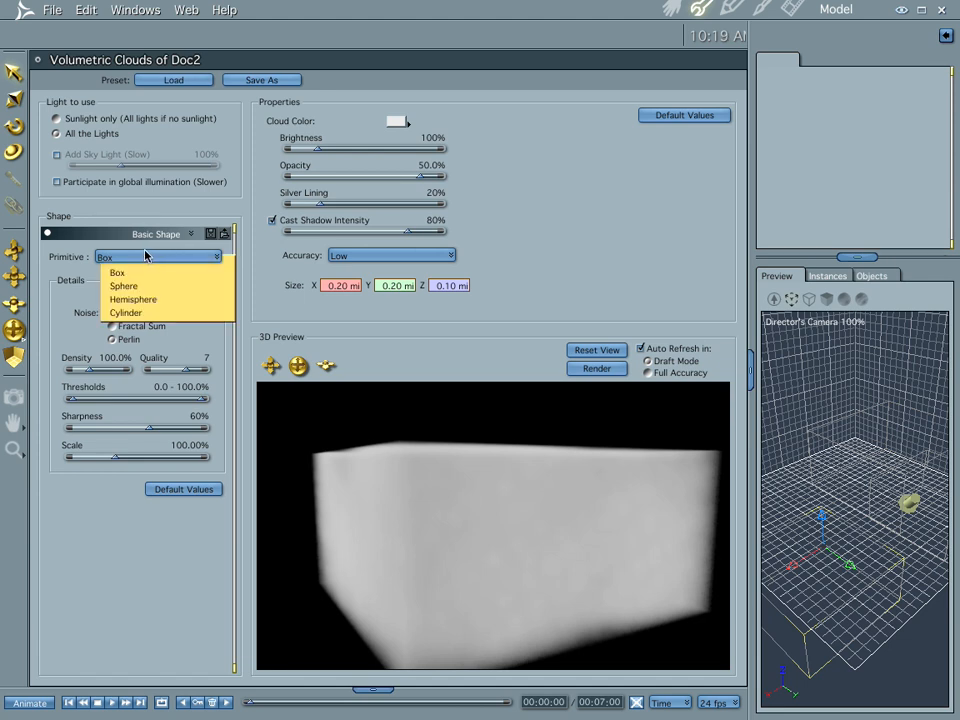
{"action": "left_click", "coordinate": [145, 256]}
{"action": "left_click", "coordinate": [145, 256]}
{"action": "left_click", "coordinate": [158, 287]}
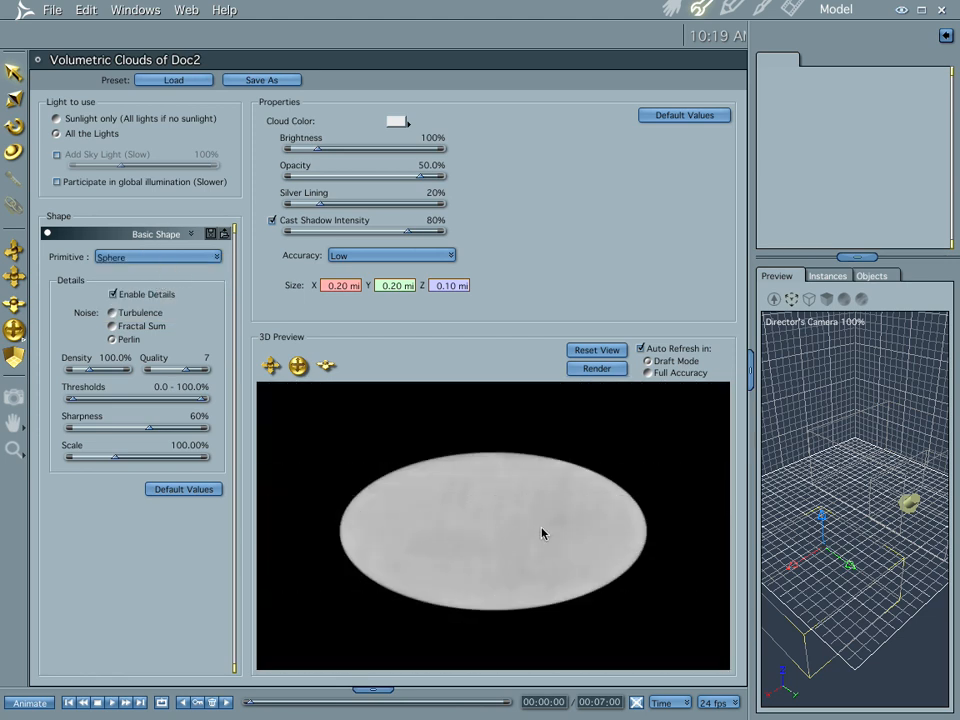
Delete the Fractal Sum and Turbulance clouds from the scene
{"action": "left_click", "coordinate": [689, 18]}
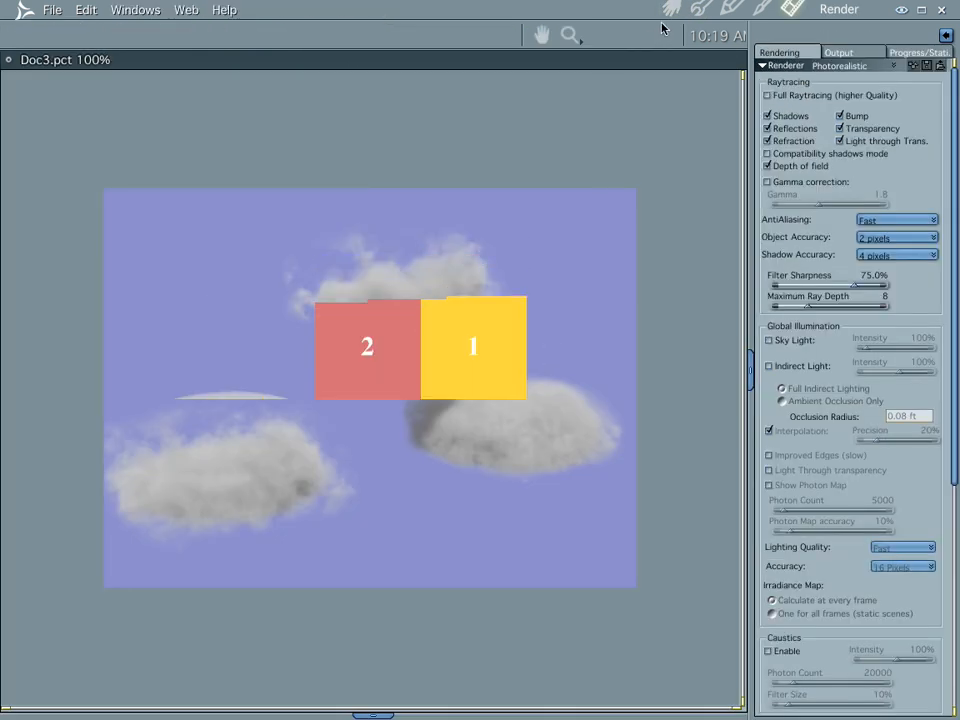
{"action": "left_click", "coordinate": [670, 9]}
{"action": "left_click", "coordinate": [505, 416]}
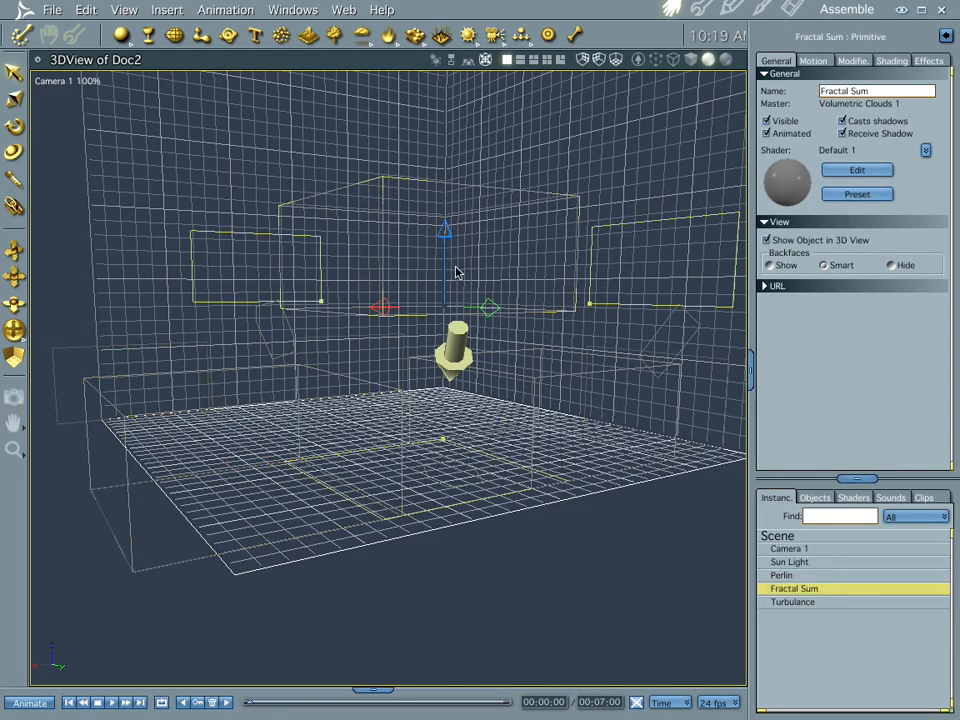
{"action": "key", "text": "Delete"}
{"action": "left_click", "coordinate": [399, 452]}
{"action": "key", "text": "Delete"}
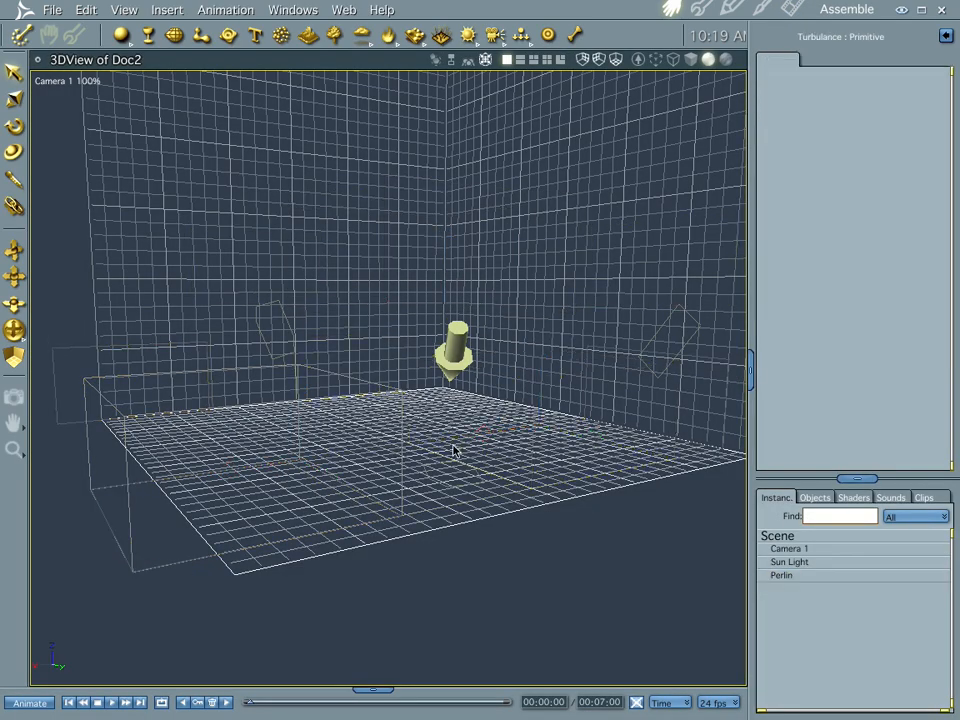
Move the Perlin cloud to the middle of the ground grid and render the scene
{"action": "left_click", "coordinate": [315, 439]}
{"action": "left_click_drag", "start_coordinate": [227, 470], "coordinate": [373, 452]}
{"action": "key", "text": "ctrl+r"}
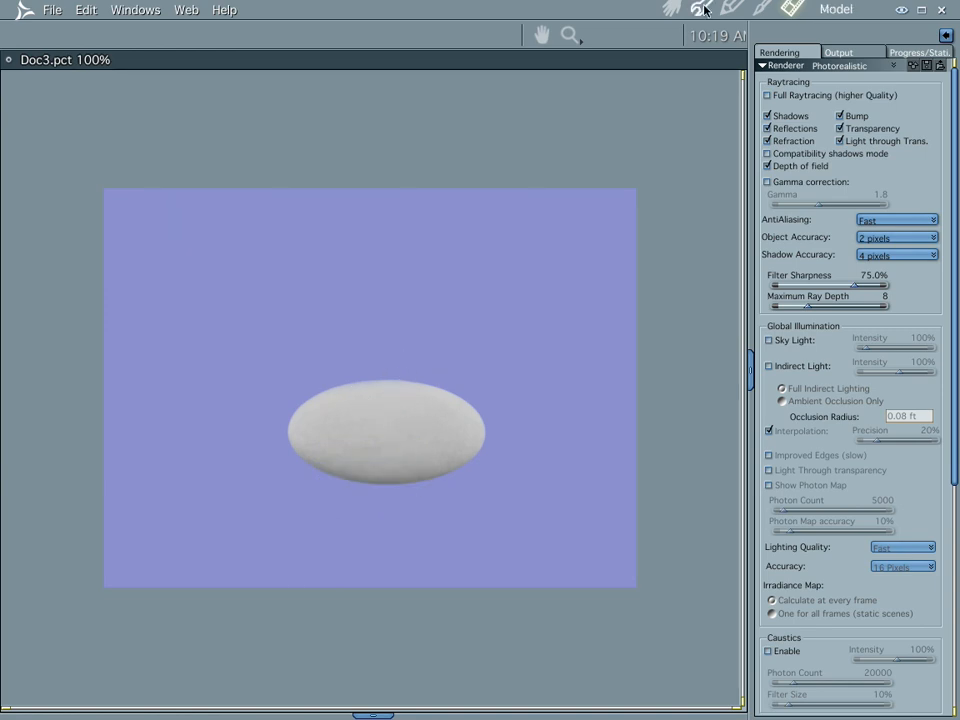
Reopen the Perlin cloud for editing and set its shape to Cumulus 1
{"action": "left_click", "coordinate": [672, 8]}
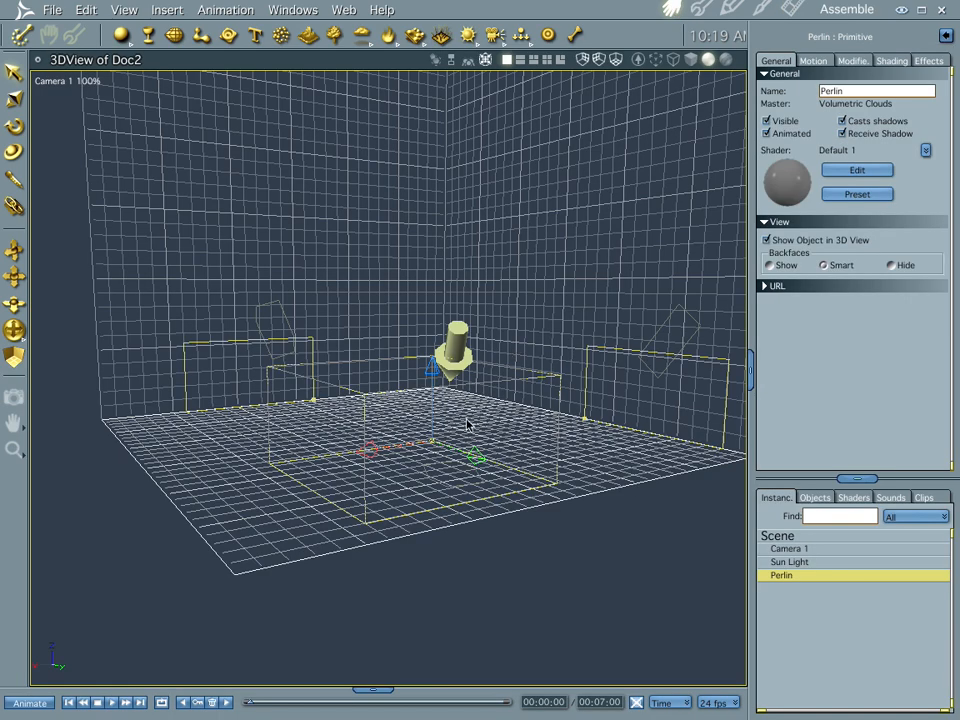
{"action": "double_click", "coordinate": [781, 576]}
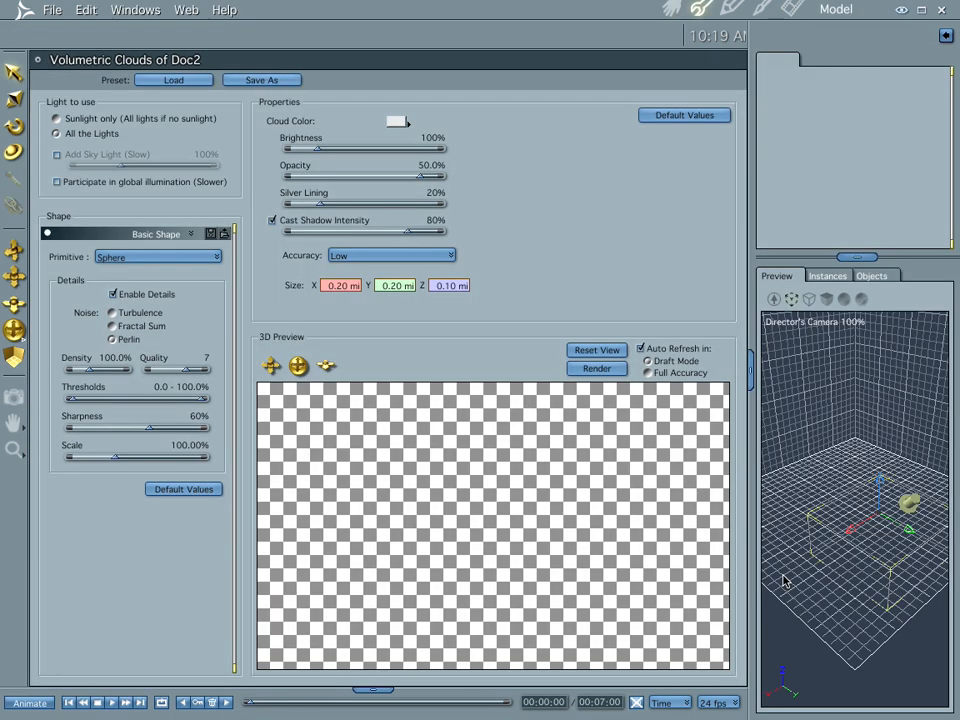
{"action": "left_click", "coordinate": [191, 234]}
{"action": "left_click", "coordinate": [187, 274]}
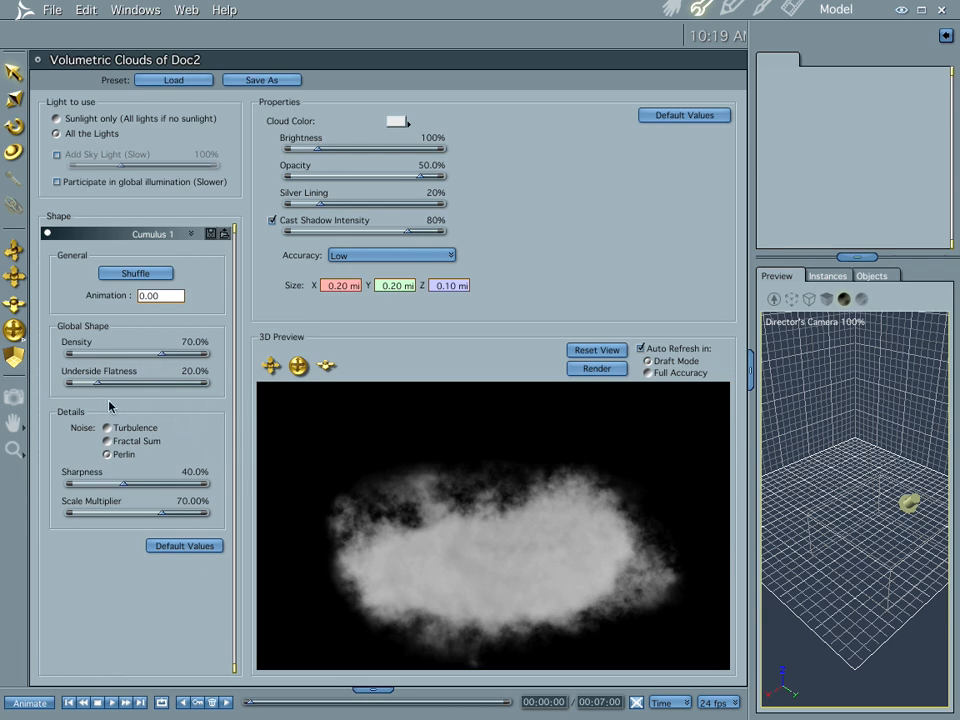
Try an underside flatness of 61% and densities of 23% and 78%, and restore the shape's default values
{"action": "left_click_drag", "start_coordinate": [106, 391], "coordinate": [151, 390]}
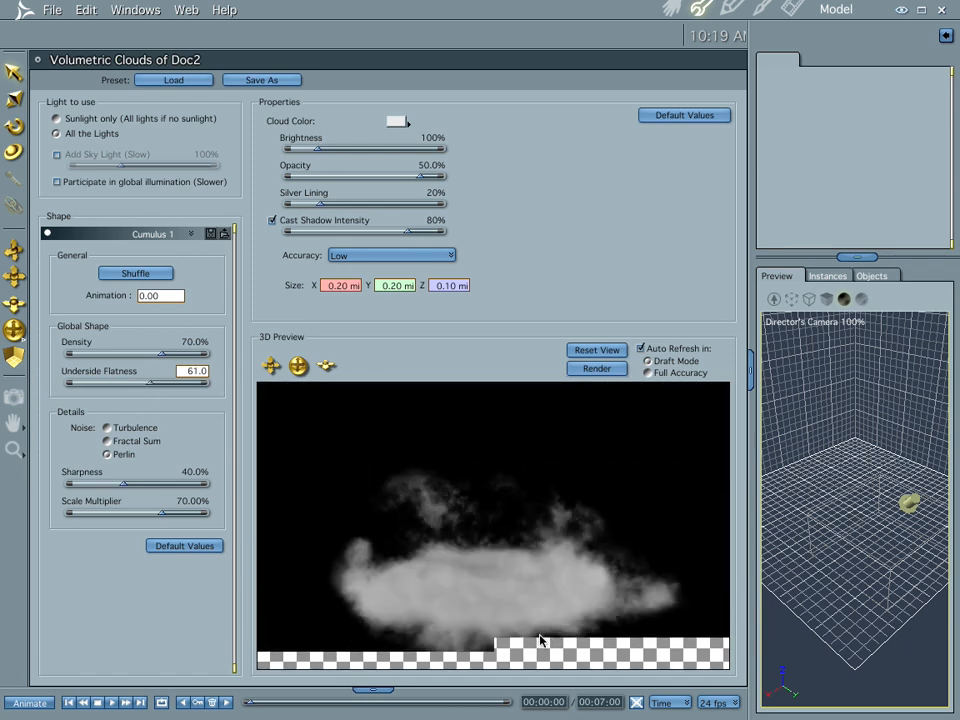
{"action": "left_click_drag", "start_coordinate": [163, 354], "coordinate": [112, 357]}
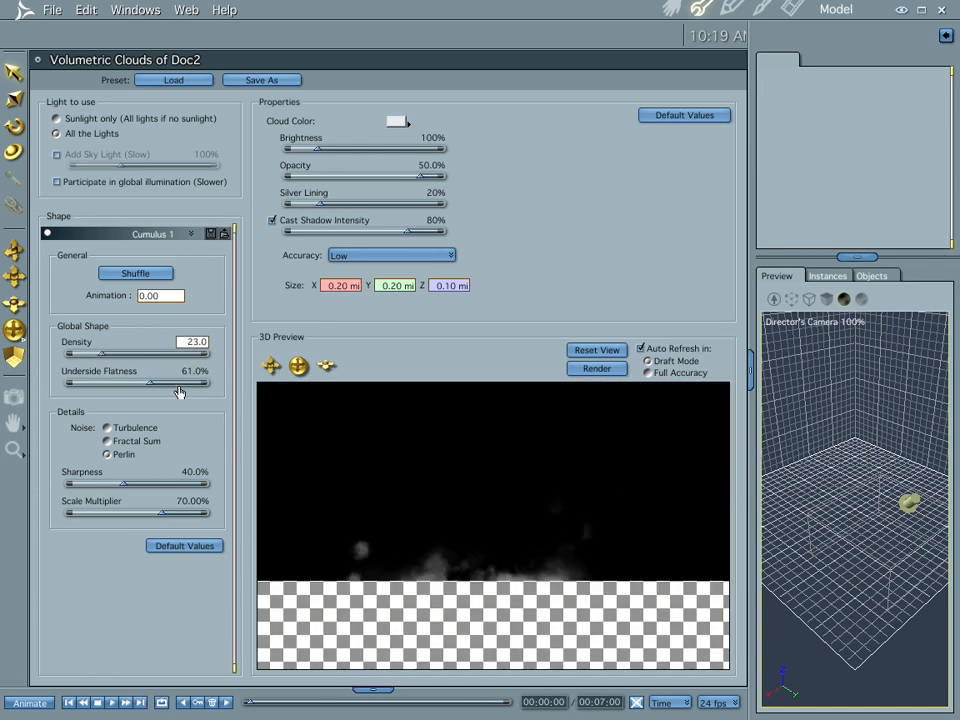
{"action": "left_click_drag", "start_coordinate": [101, 354], "coordinate": [172, 355]}
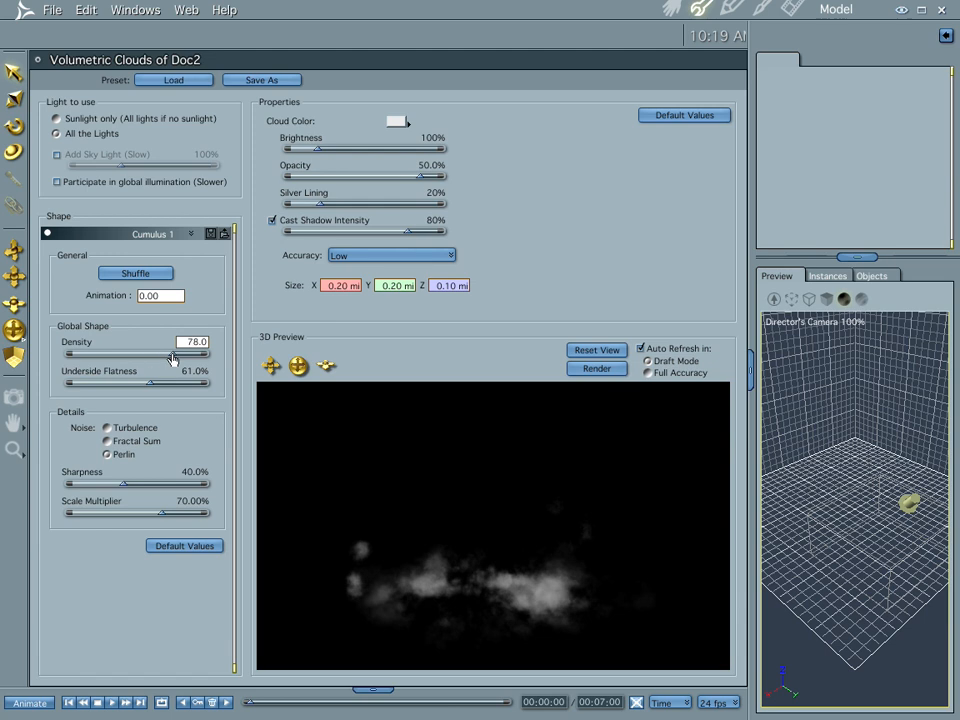
{"action": "left_click", "coordinate": [180, 546]}
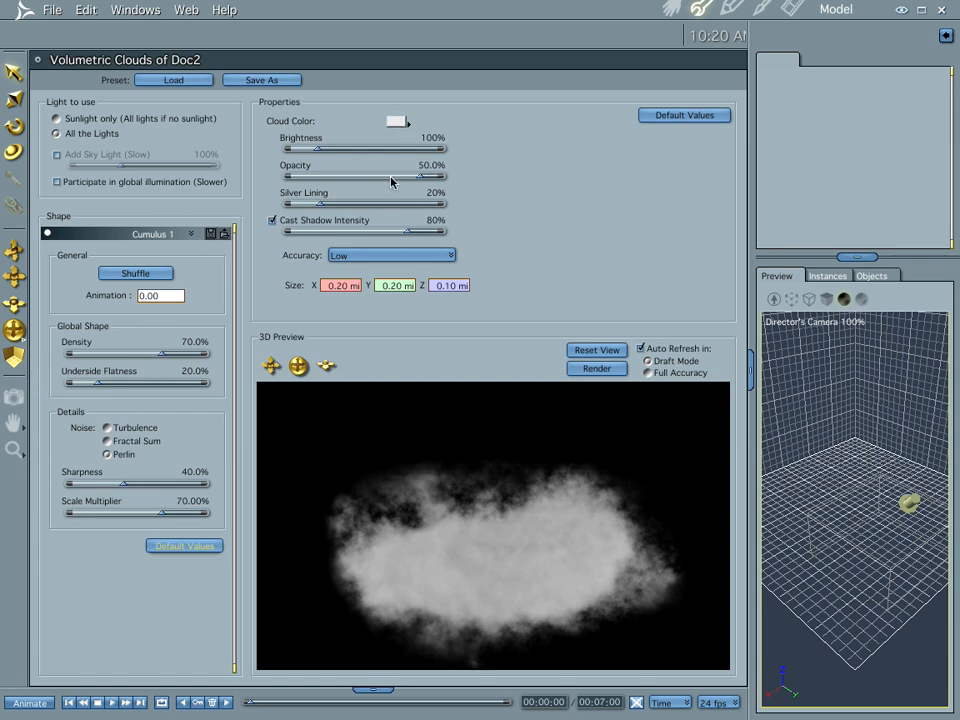
Tint the cloud colour pale lavender with H 66.08%, L 67.11% and S 34.00%
{"action": "left_click", "coordinate": [396, 121]}
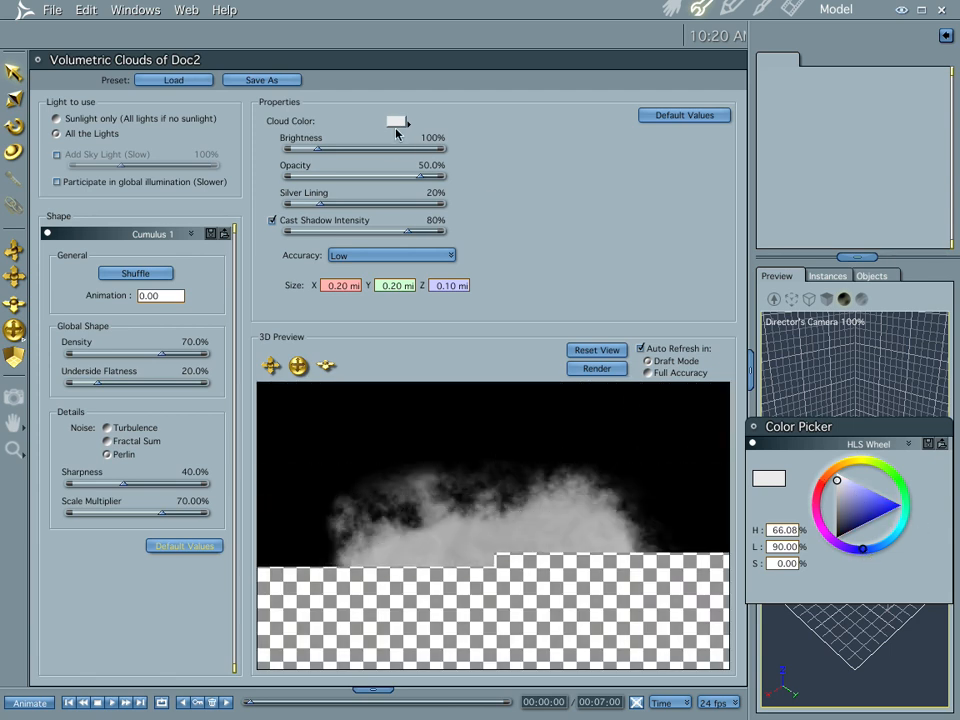
{"action": "left_click", "coordinate": [849, 493]}
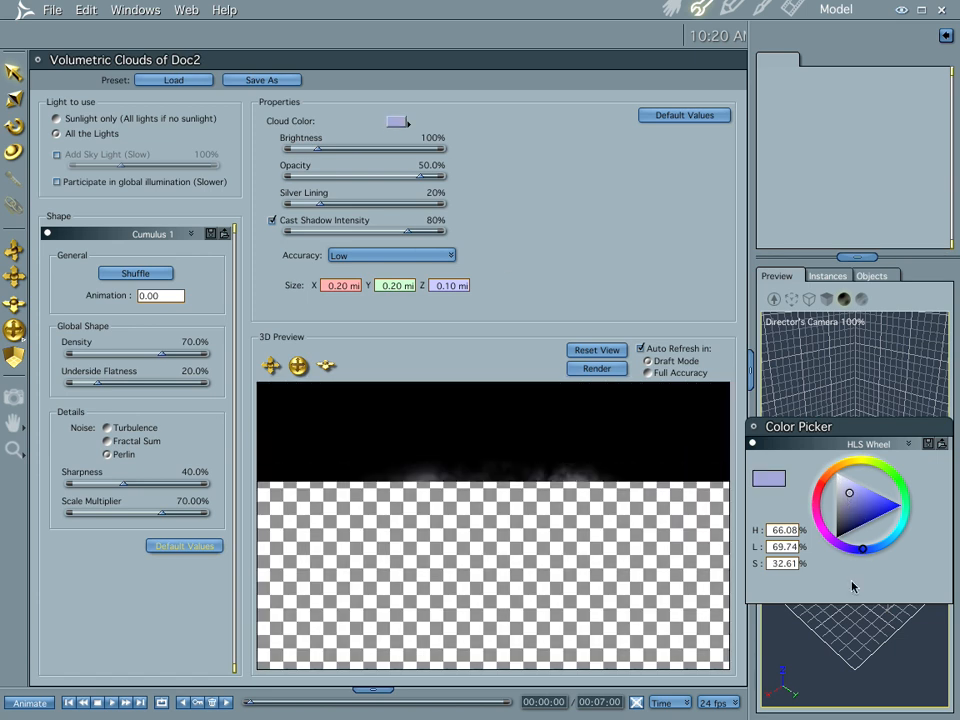
{"action": "left_click", "coordinate": [862, 509]}
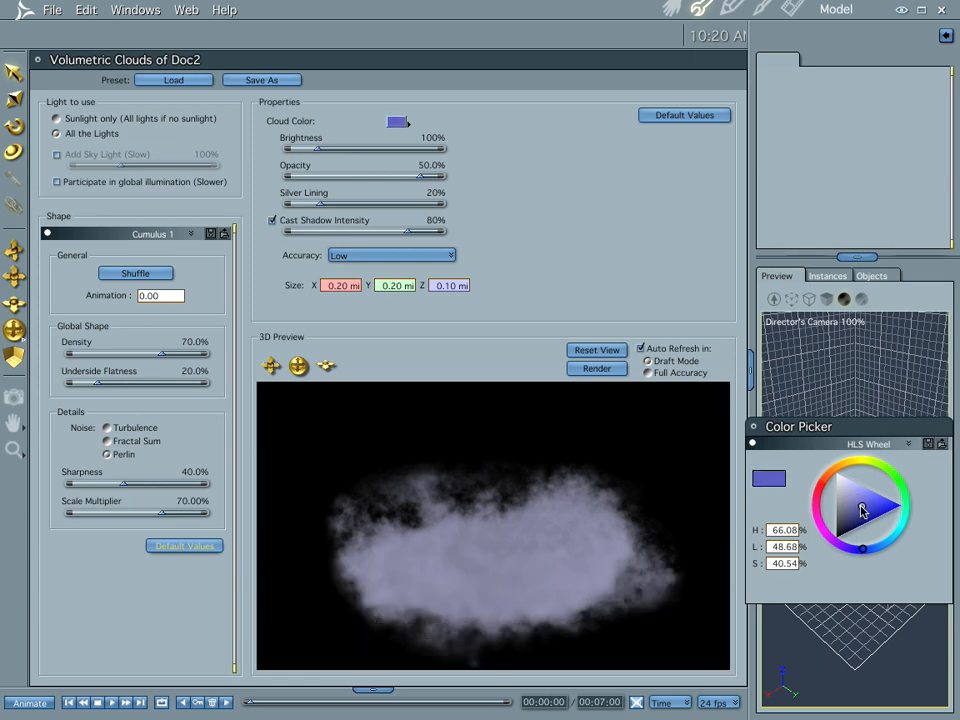
{"action": "left_click", "coordinate": [862, 511]}
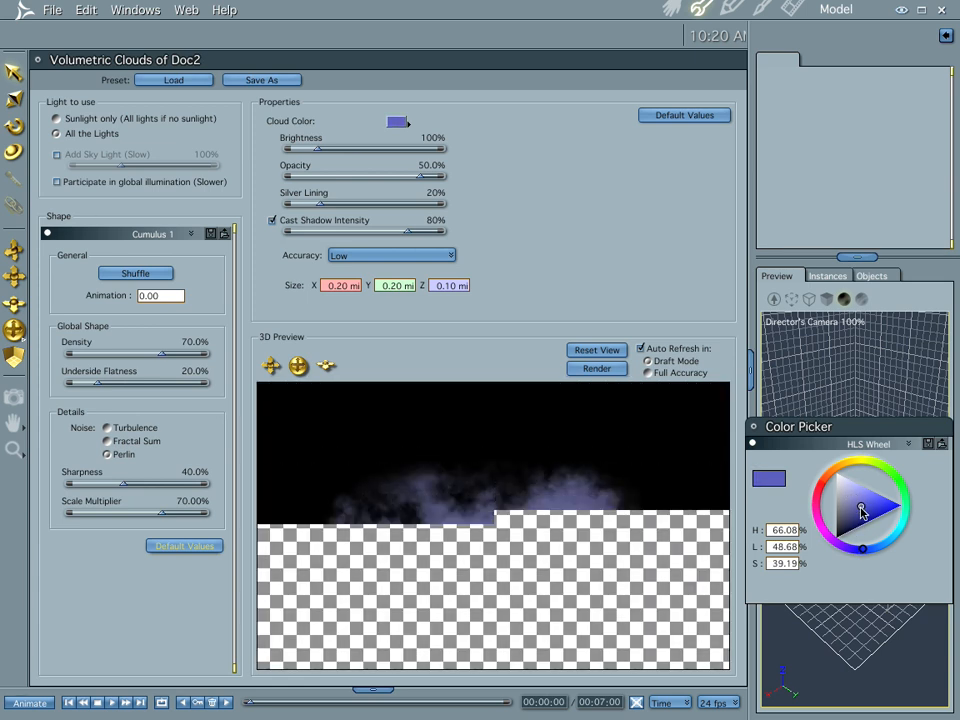
{"action": "left_click", "coordinate": [855, 509]}
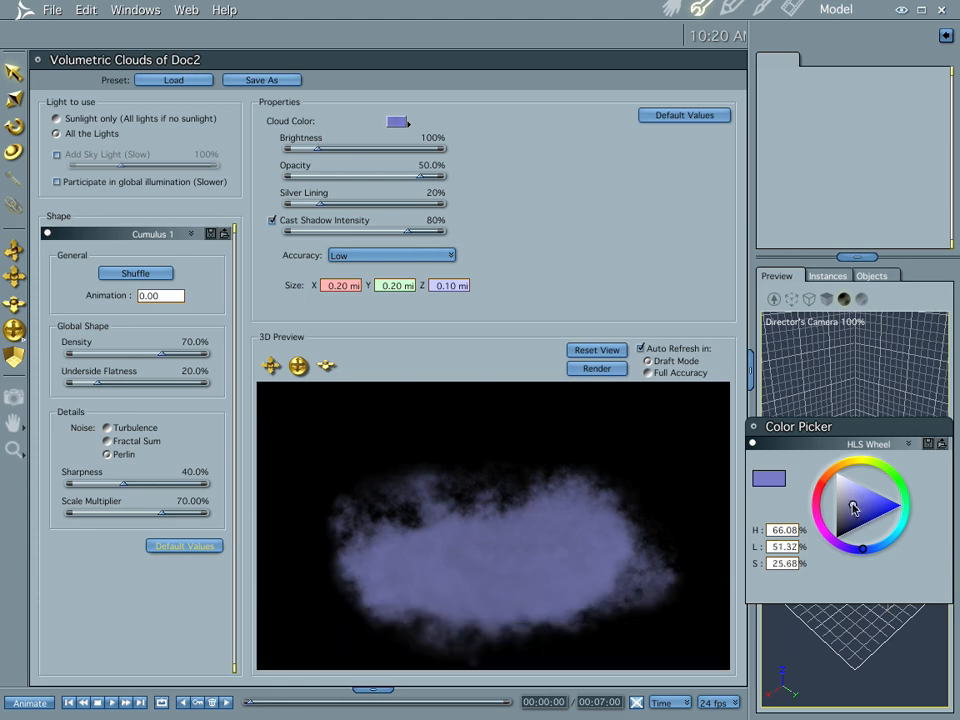
{"action": "left_click", "coordinate": [851, 494]}
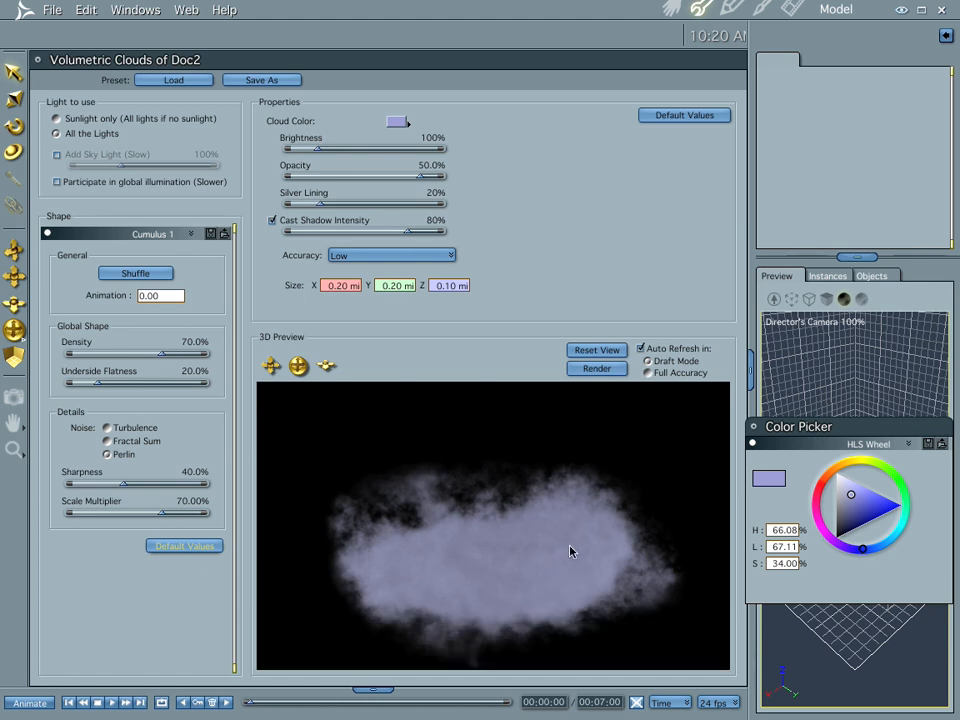
Set the cloud's brightness to 200% and render the scene
{"action": "left_click", "coordinate": [436, 142]}
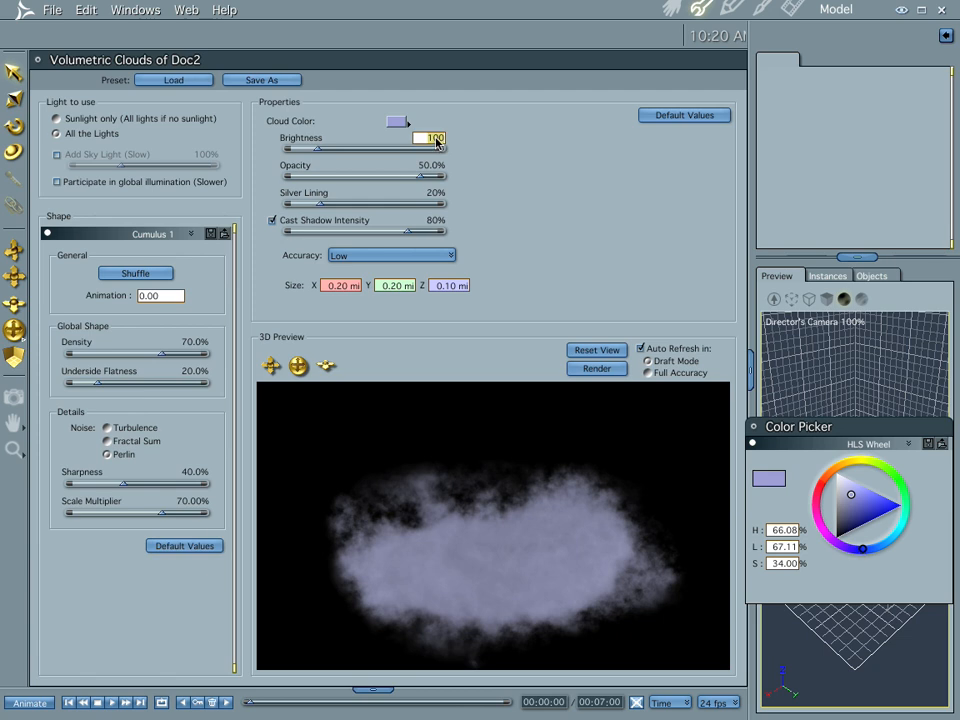
{"action": "type", "text": "200"}
{"action": "key", "text": "Return"}
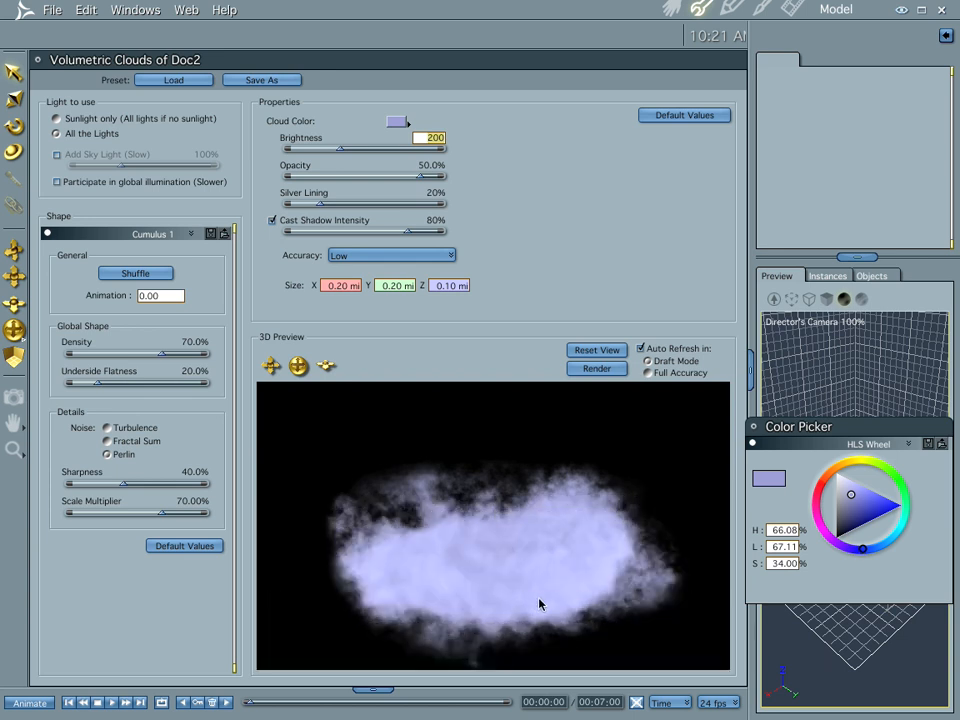
{"action": "left_click", "coordinate": [671, 8]}
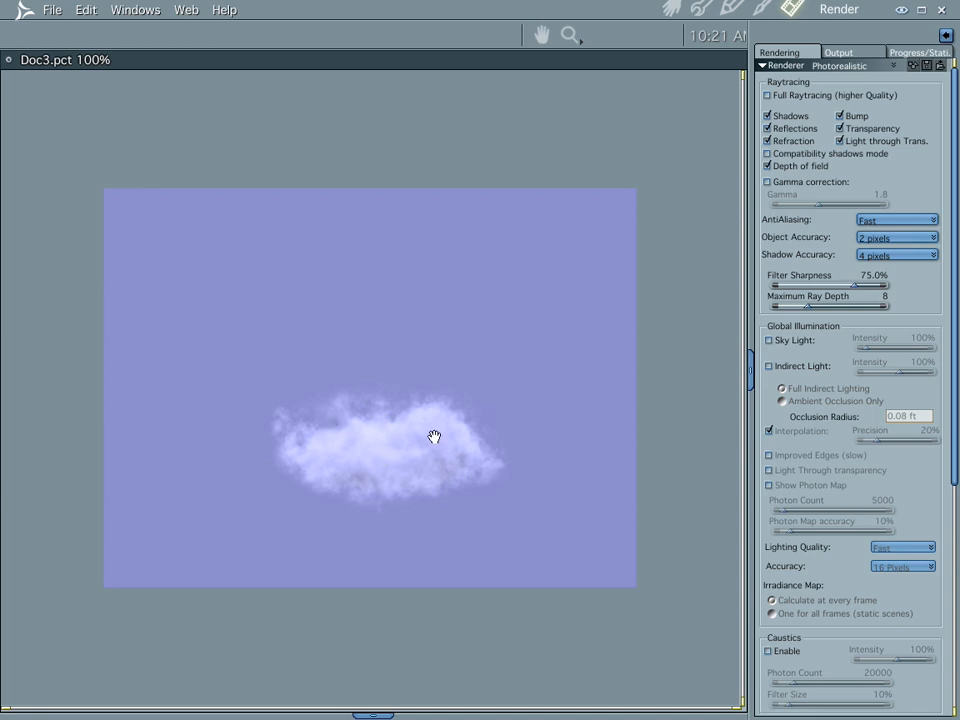
Reopen the Perlin cloud, lighten its colour to L 77.63% and S 35.29%, and render the scene
{"action": "left_click", "coordinate": [671, 8]}
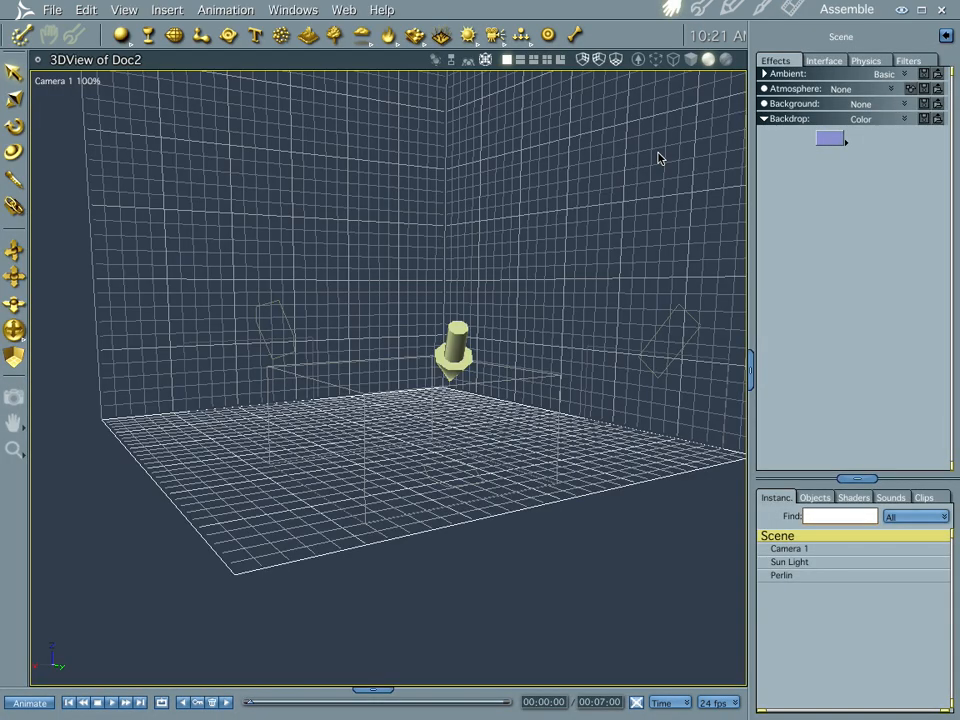
{"action": "left_click", "coordinate": [800, 577]}
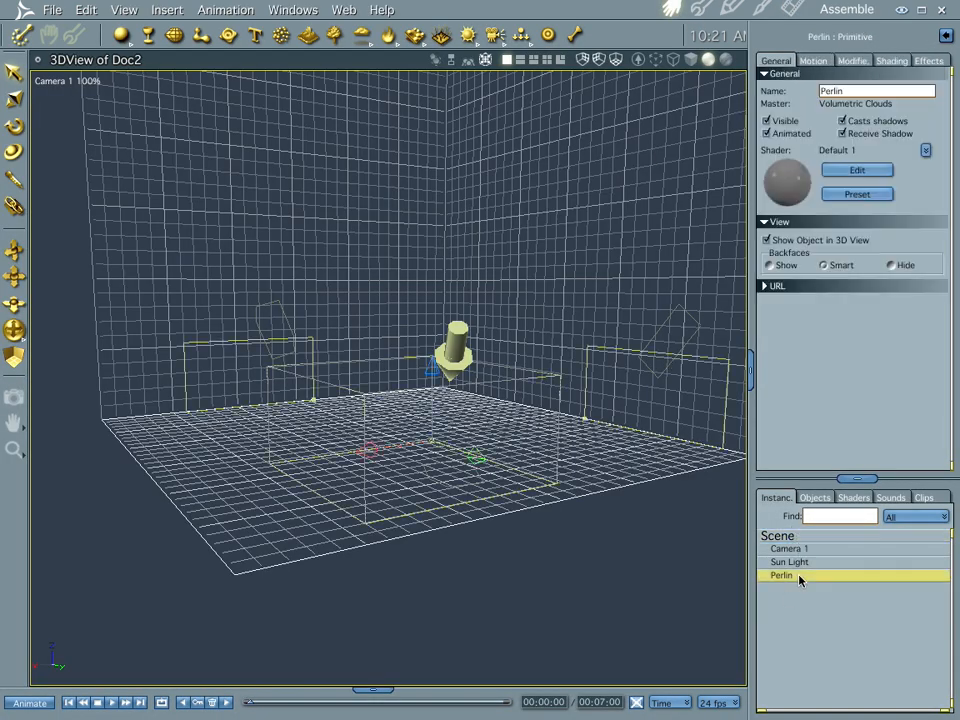
{"action": "double_click", "coordinate": [790, 577]}
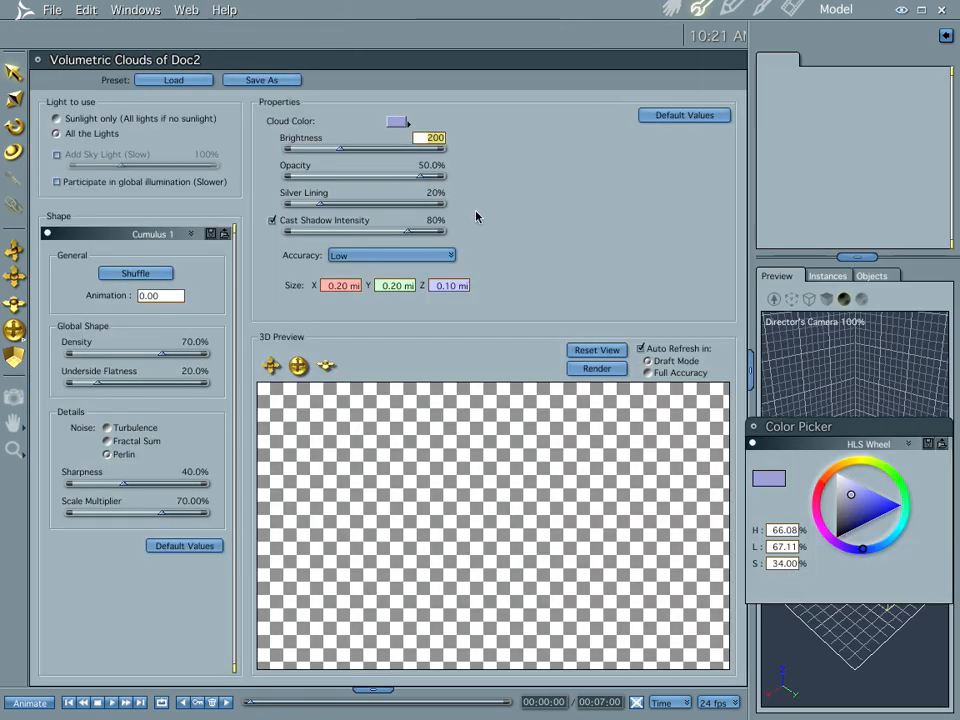
{"action": "left_click", "coordinate": [848, 491]}
{"action": "left_click", "coordinate": [847, 488]}
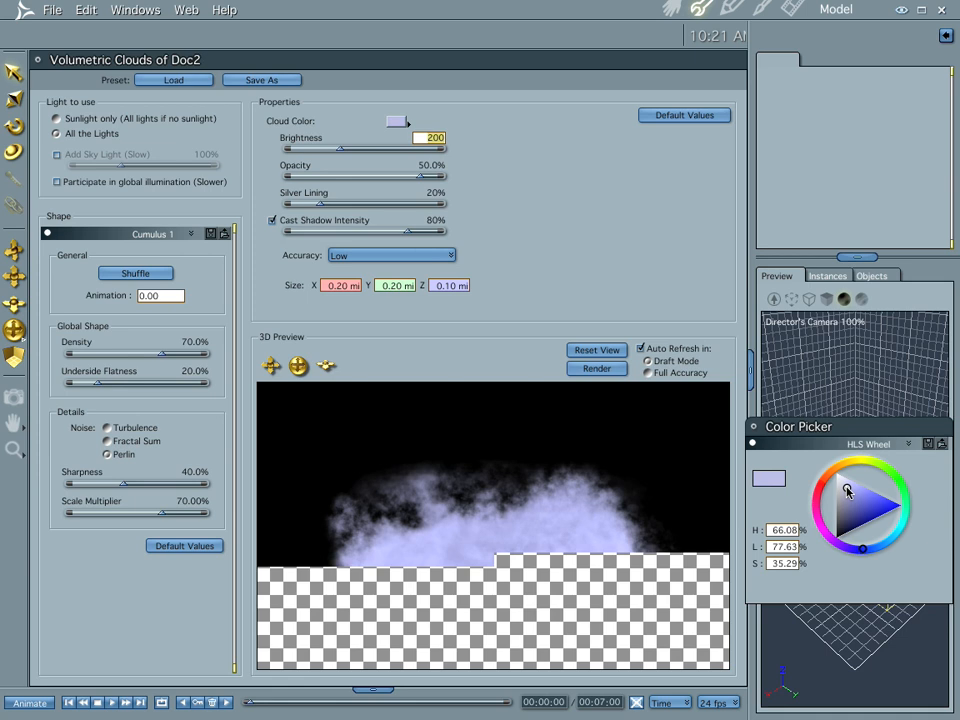
{"action": "left_click", "coordinate": [672, 8]}
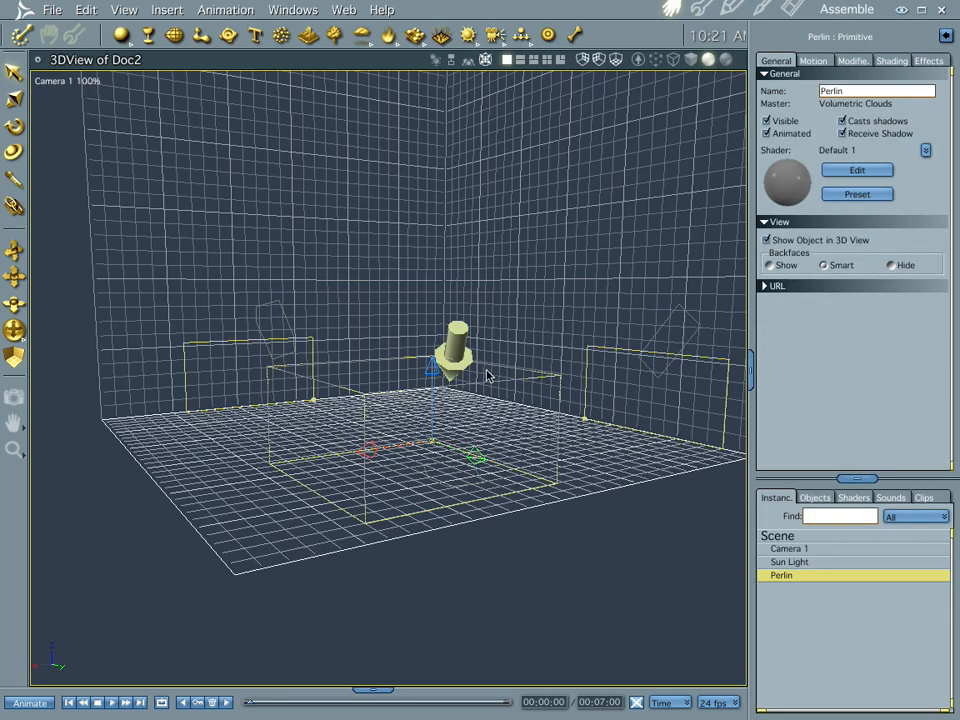
{"action": "key", "text": "ctrl+r"}
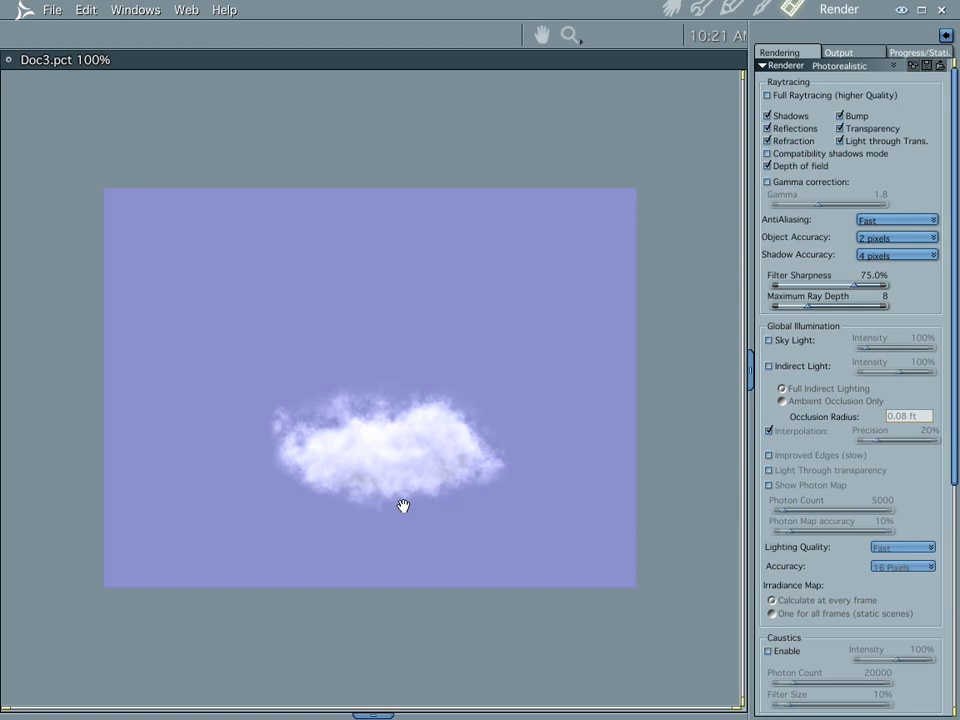
Reopen the Perlin cloud, switch its accuracy to Custom and open the custom accuracy settings
{"action": "left_click", "coordinate": [670, 8]}
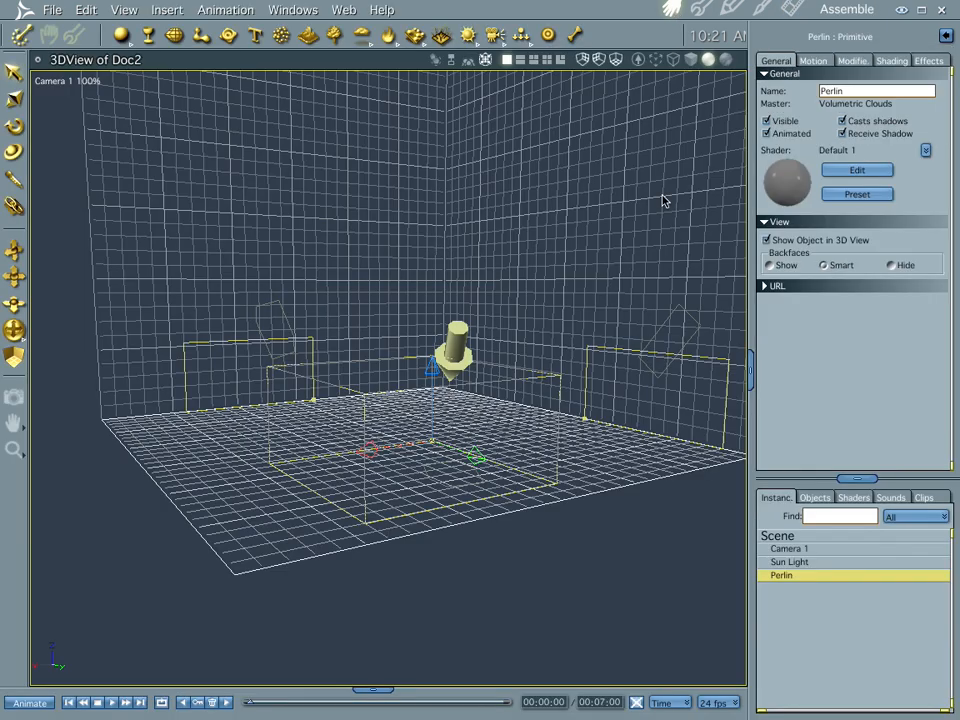
{"action": "double_click", "coordinate": [447, 412]}
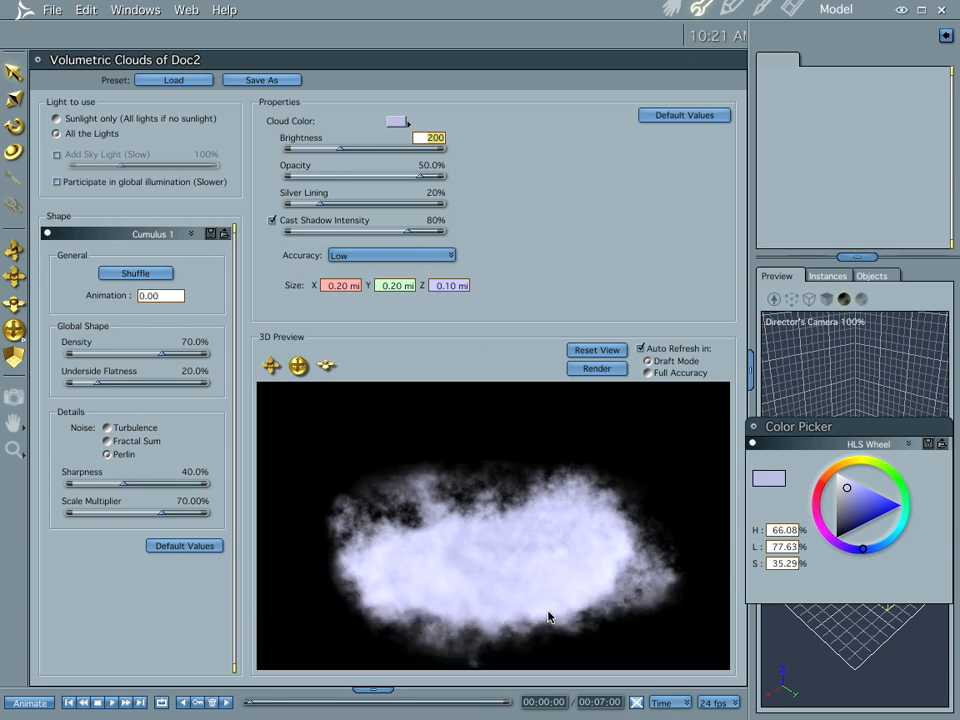
{"action": "left_click", "coordinate": [397, 259]}
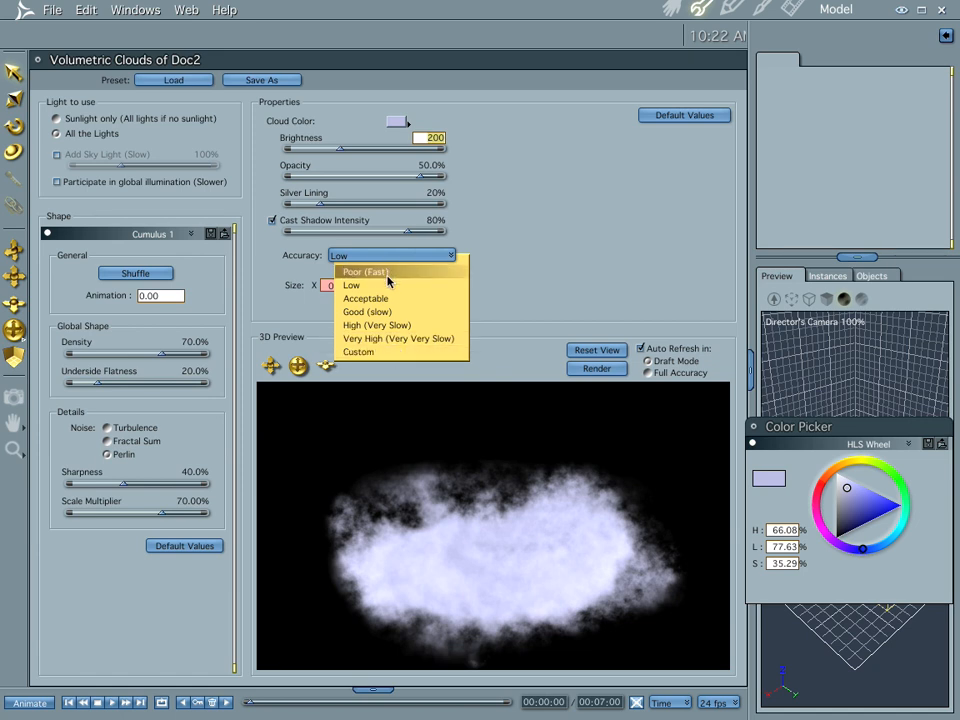
{"action": "left_click", "coordinate": [370, 352]}
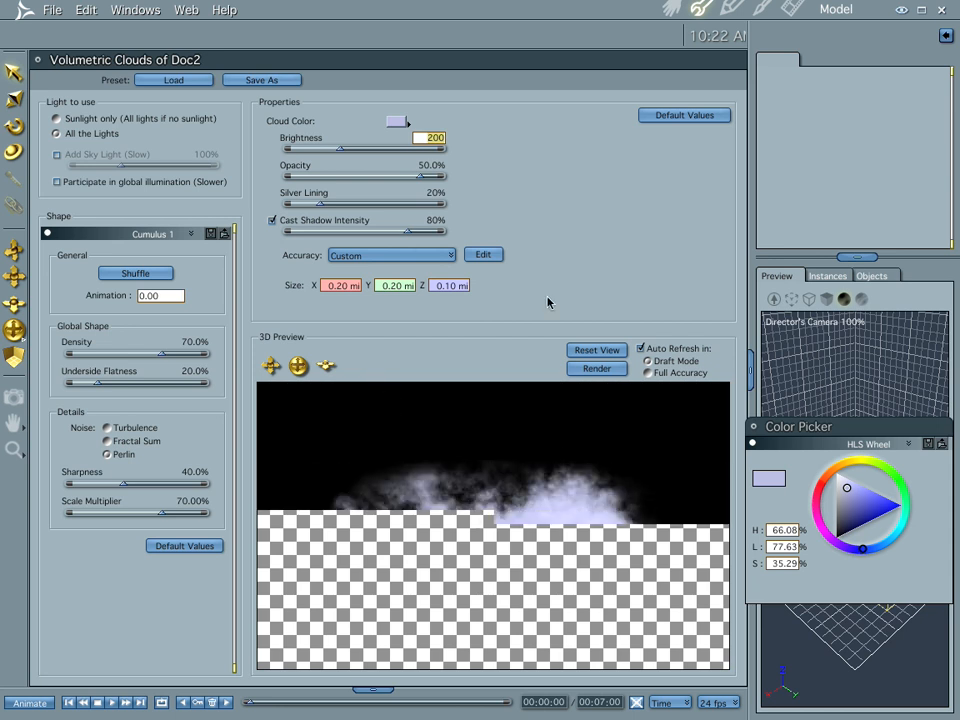
{"action": "left_click", "coordinate": [481, 251]}
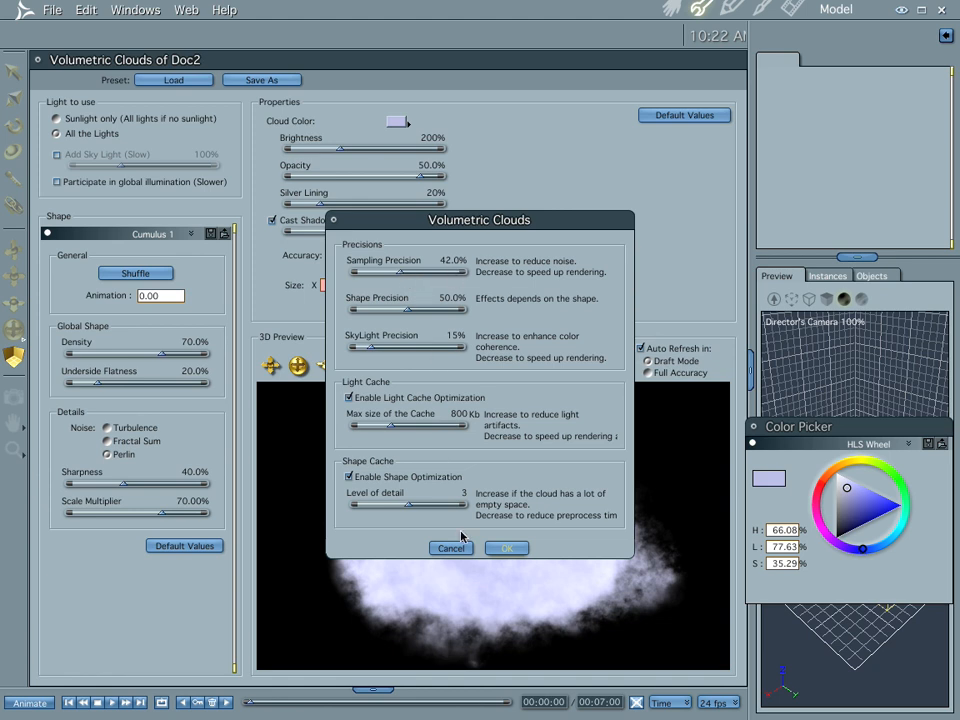
Set the sampling precision to 59.8%, try a maximum light cache size of 1450 Kb, and accept the custom settings
{"action": "left_click_drag", "start_coordinate": [396, 271], "coordinate": [418, 273]}
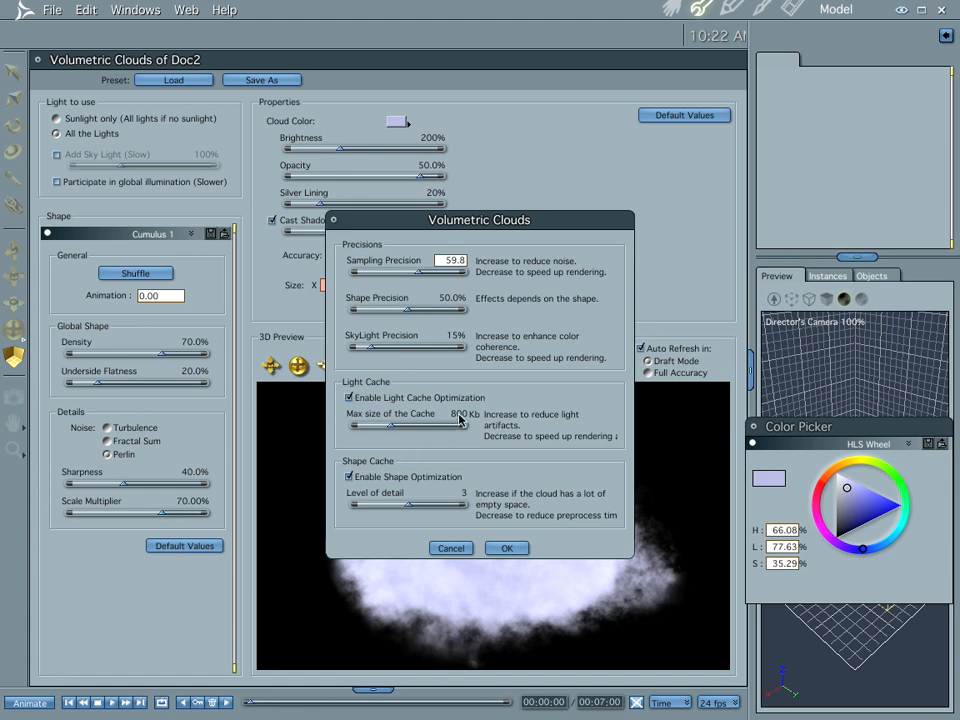
{"action": "mouse_move", "coordinate": [390, 428]}
{"action": "left_mouse_down"}
{"action": "mouse_move", "coordinate": [433, 433]}
{"action": "mouse_move", "coordinate": [398, 431]}
{"action": "left_mouse_up"}
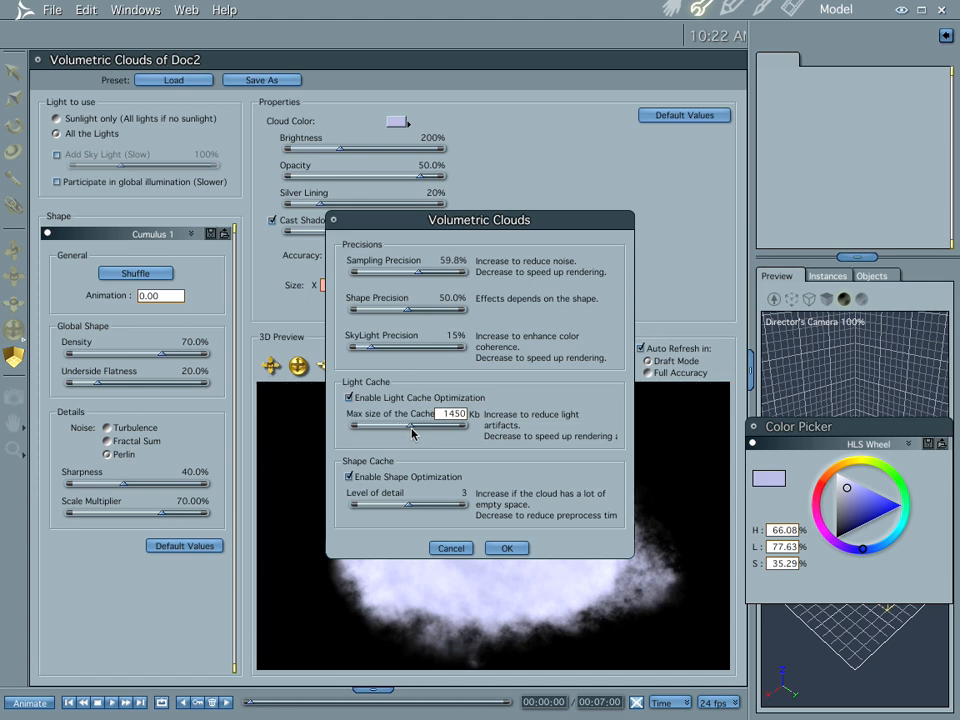
{"action": "left_click_drag", "start_coordinate": [412, 432], "coordinate": [393, 431]}
{"action": "left_click", "coordinate": [507, 548]}
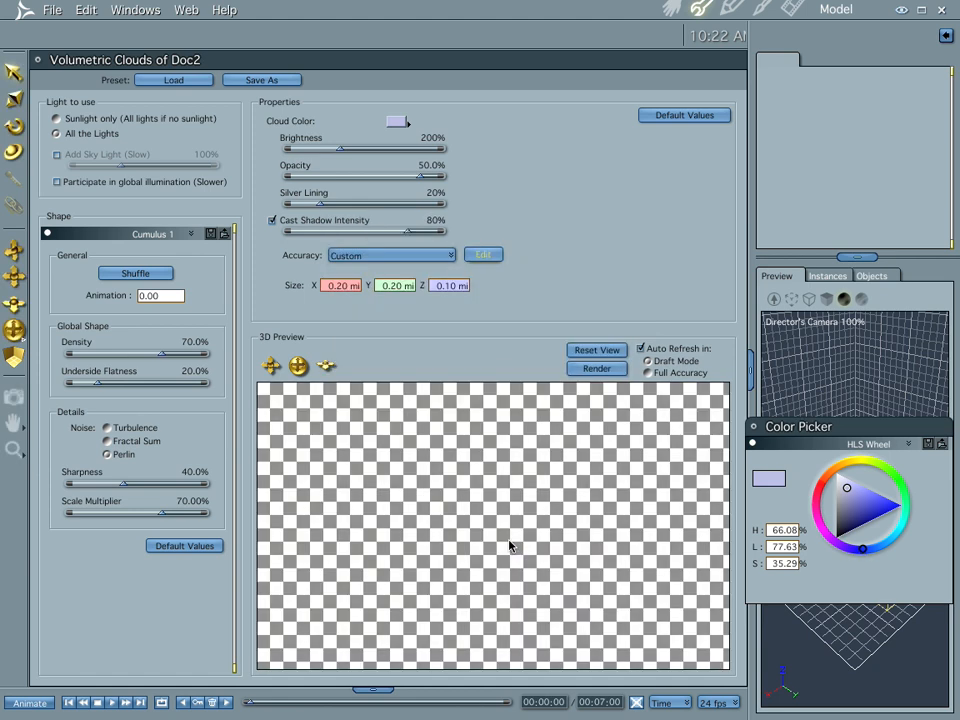
Set the cloud's accuracy back to Low and render the scene
{"action": "left_click", "coordinate": [416, 257]}
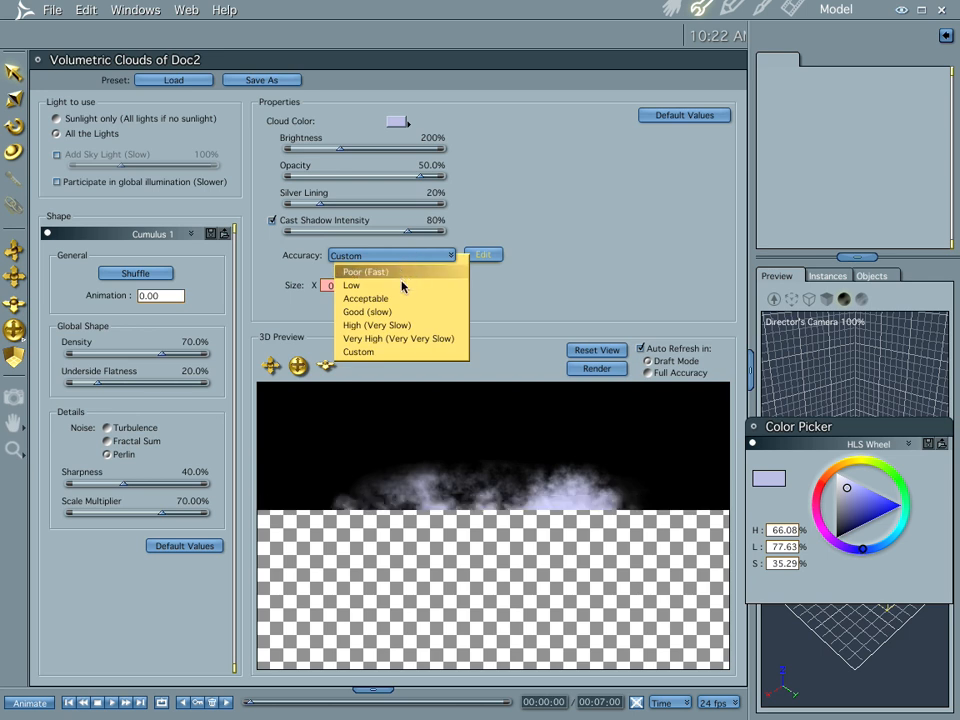
{"action": "left_click", "coordinate": [400, 287]}
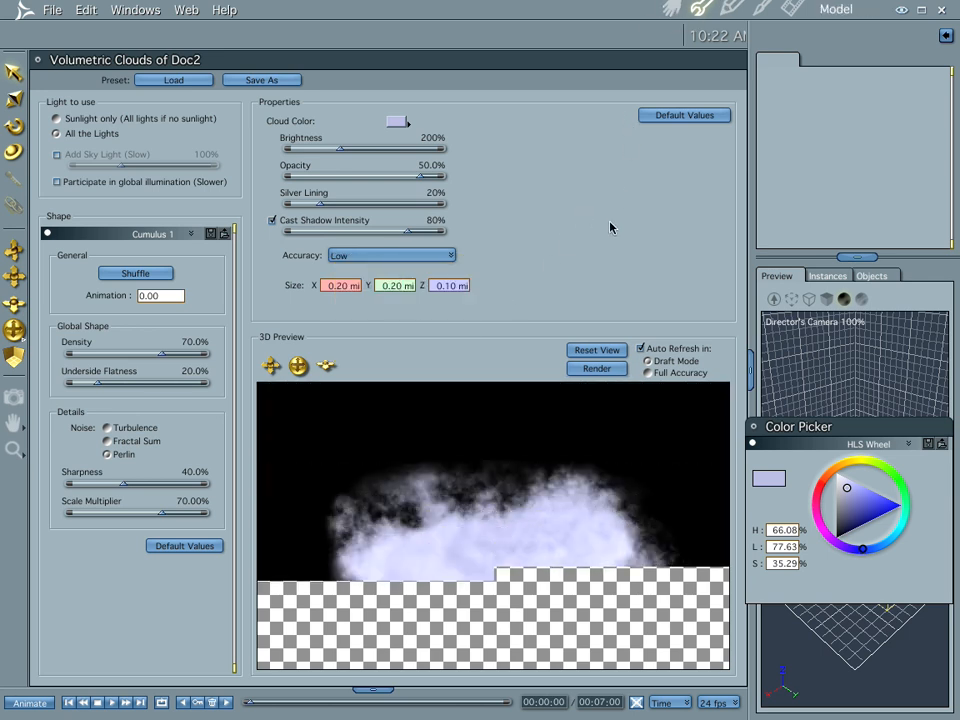
{"action": "left_click", "coordinate": [671, 9]}
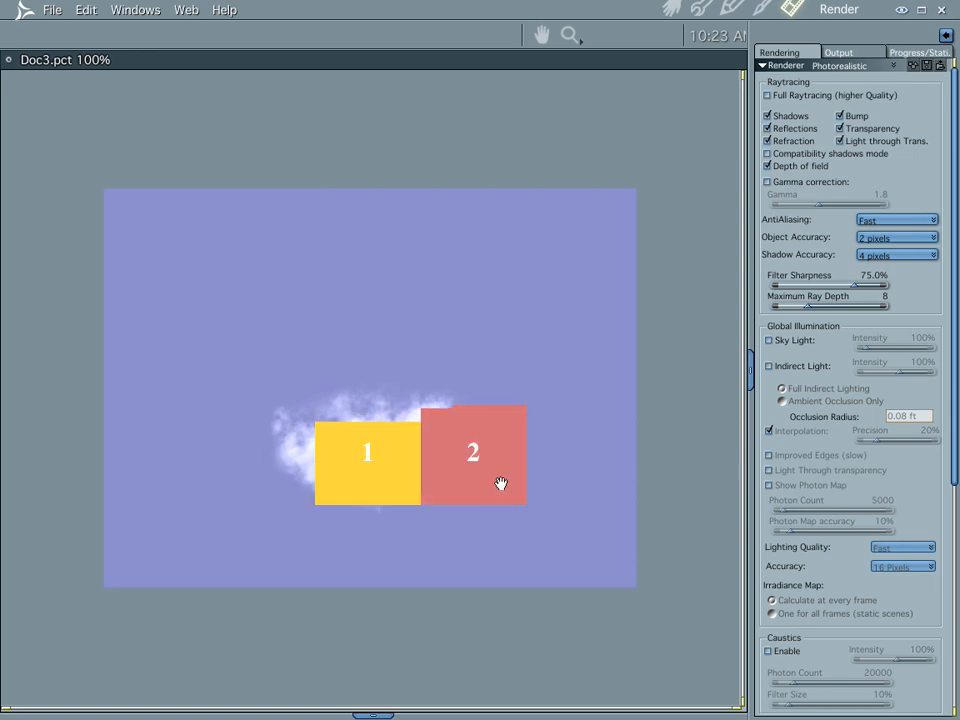
Bring the camera closer to the cloud at a lower viewing angle and render the scene
{"action": "left_click", "coordinate": [671, 9]}
{"action": "key", "text": "3"}
{"action": "left_click_drag", "start_coordinate": [489, 495], "coordinate": [477, 354]}
{"action": "key", "text": "2"}
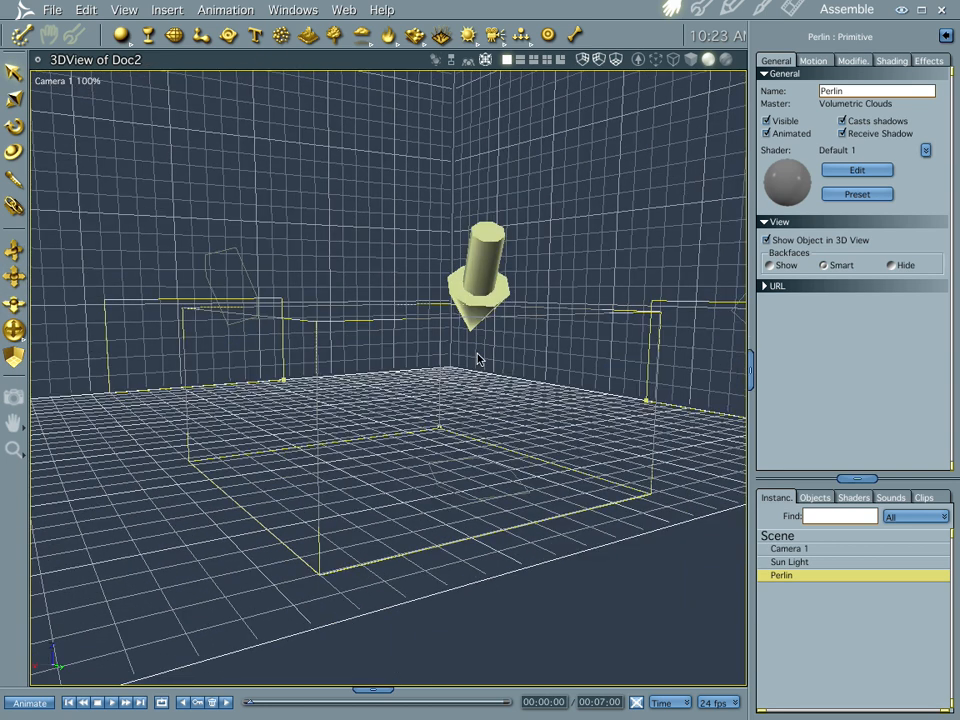
{"action": "key", "text": "ctrl+r"}
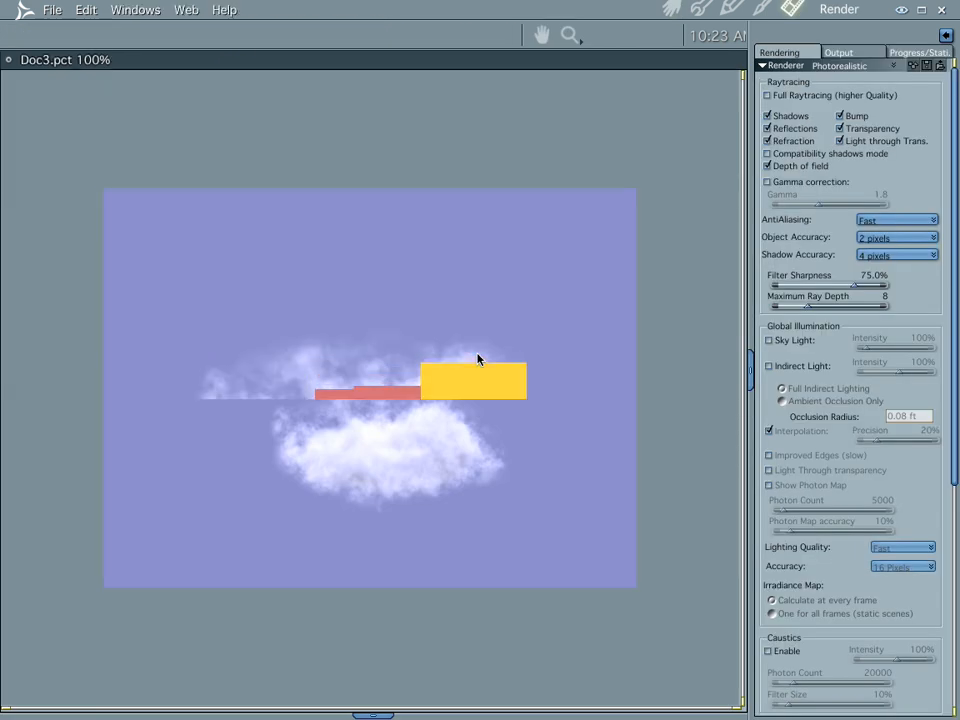